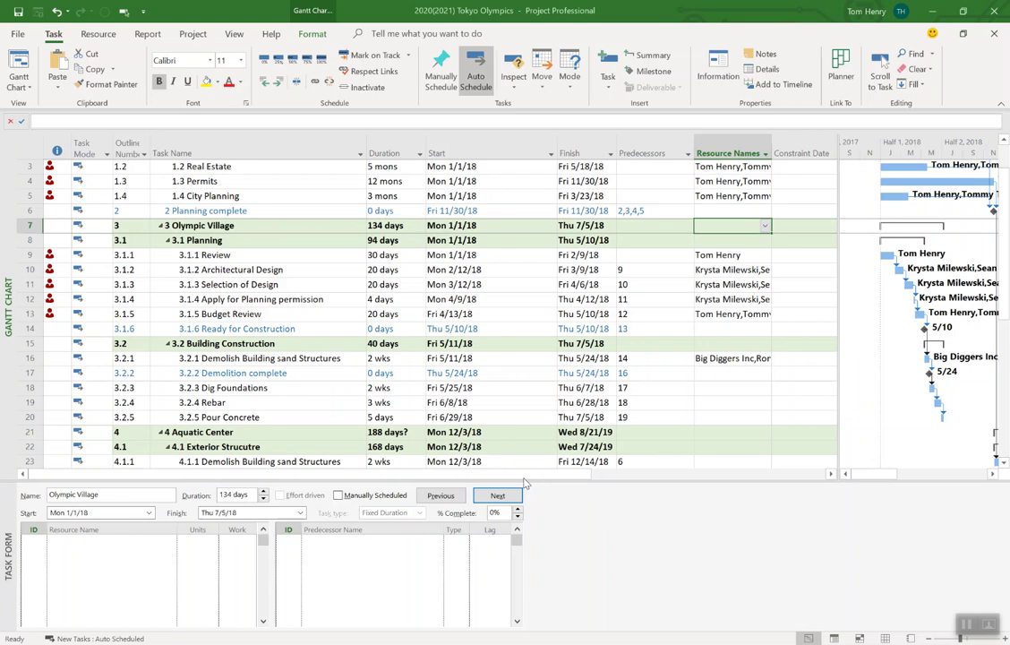
Bring up the View ribbon's options for switching project views
{"action": "left_click", "coordinate": [238, 36]}
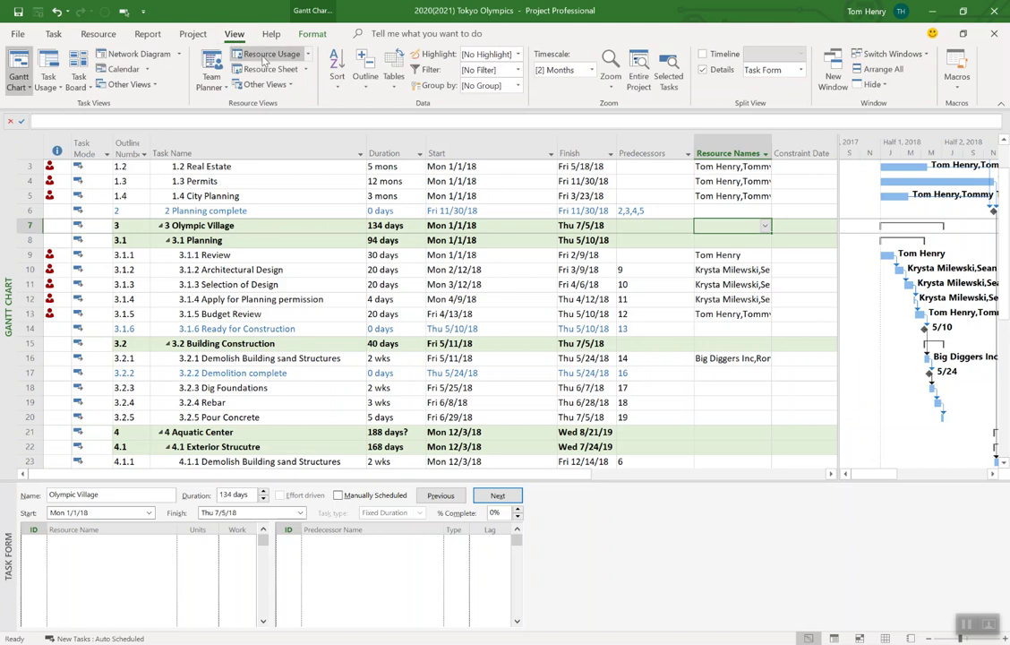
Switch to the Resource Sheet and enter a new person's name as resource 10
{"action": "left_click", "coordinate": [243, 69]}
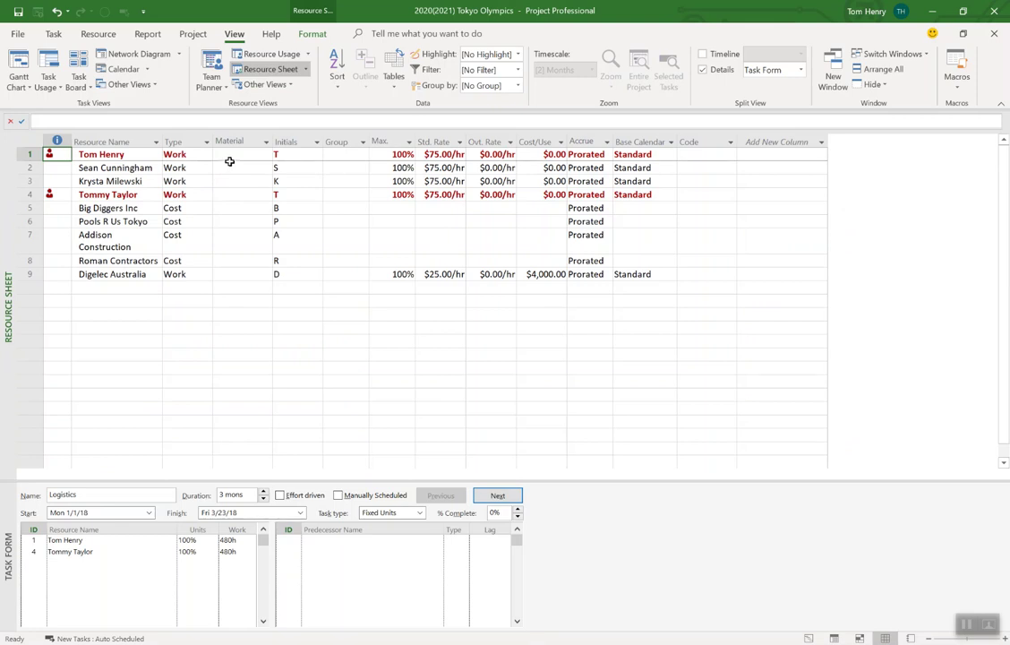
{"action": "left_click", "coordinate": [138, 287]}
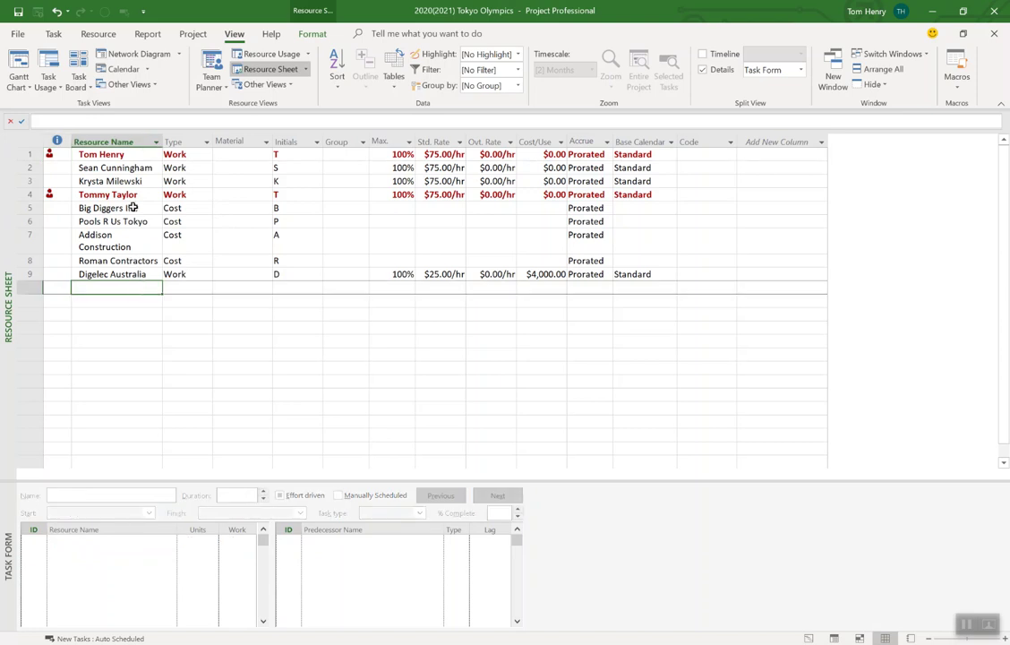
{"action": "left_click_drag", "start_coordinate": [134, 156], "coordinate": [130, 279]}
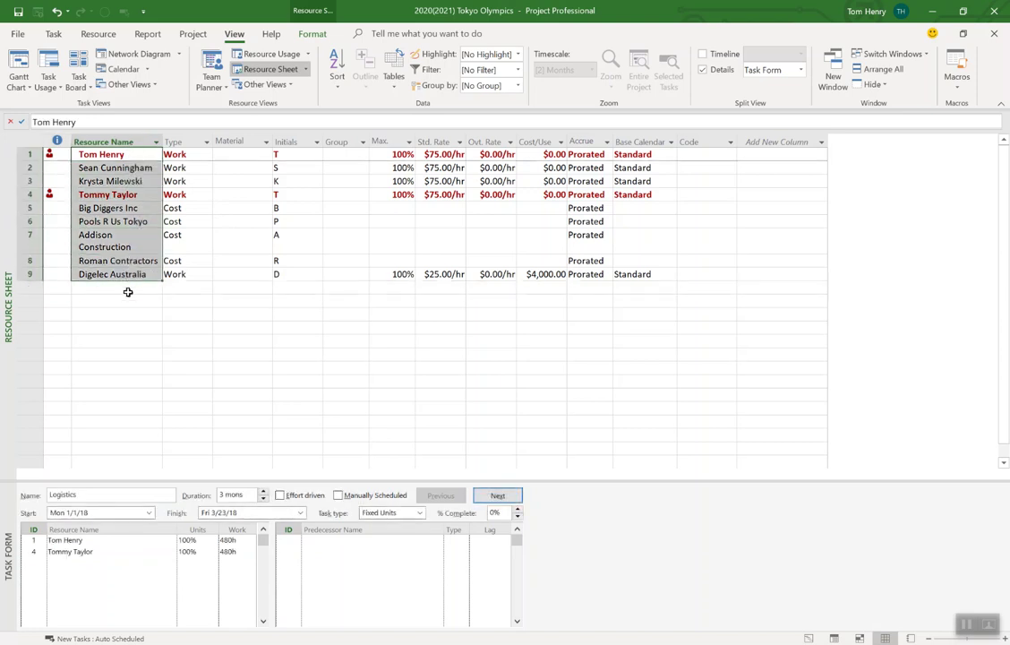
{"action": "left_click", "coordinate": [129, 295]}
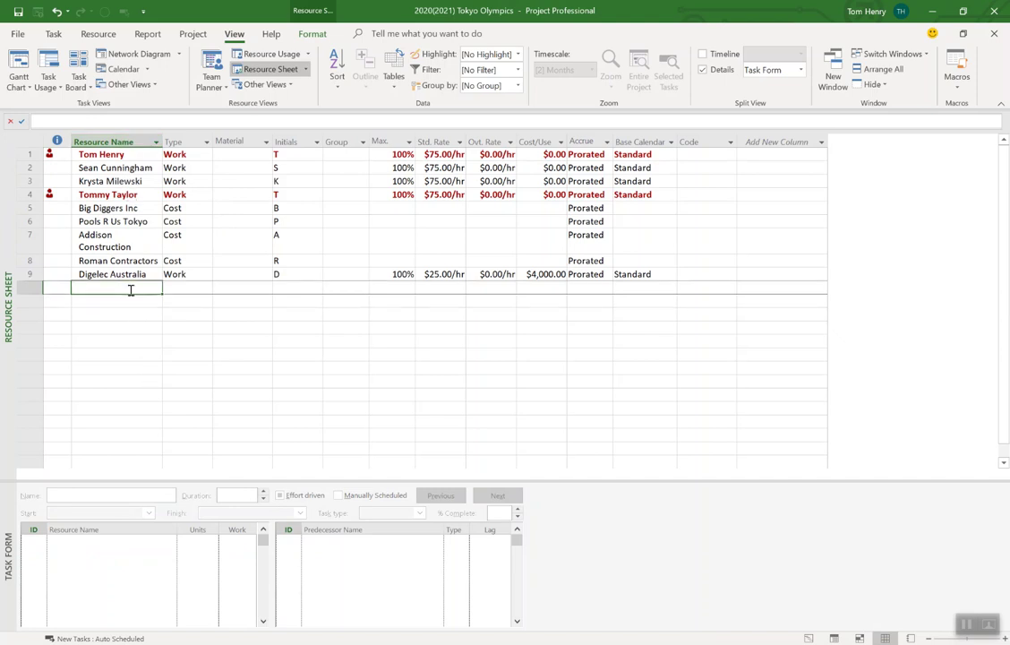
{"action": "type", "text": "Mary"}
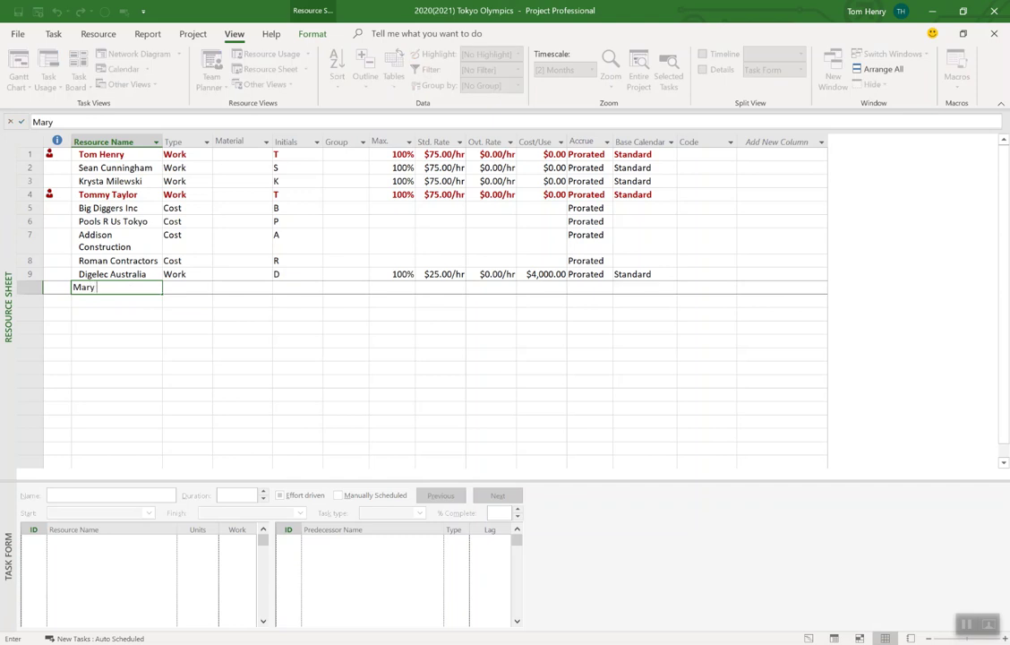
{"action": "type", "text": " Jones"}
{"action": "key", "text": "Tab"}
Keep the new resource as Work type with a $75.00/hr standard rate
{"action": "left_click", "coordinate": [183, 352]}
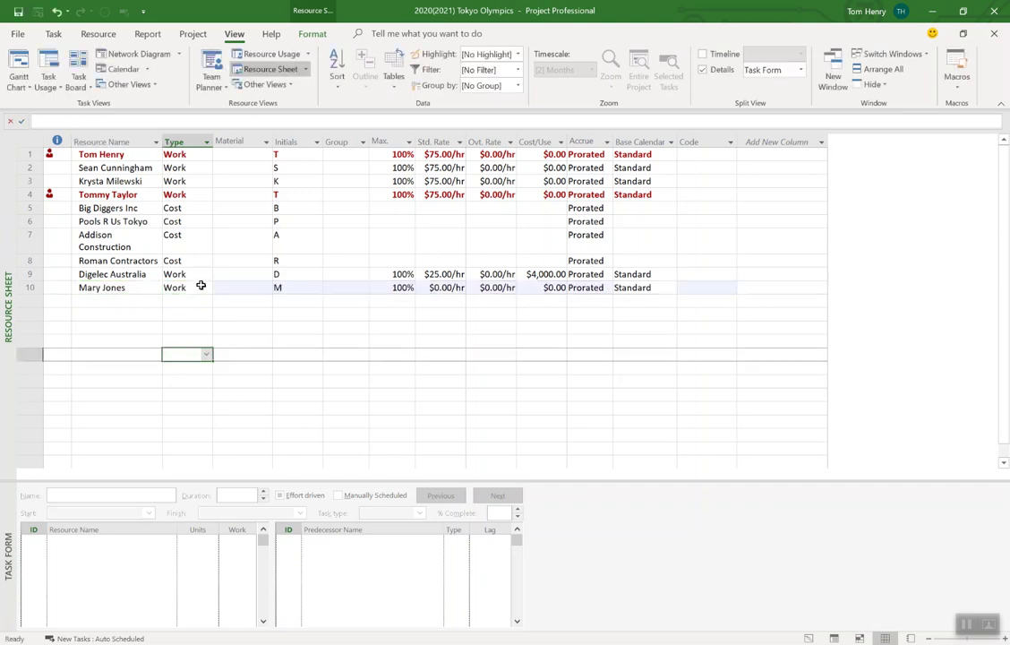
{"action": "left_click", "coordinate": [203, 286]}
{"action": "left_click", "coordinate": [205, 288]}
{"action": "left_click", "coordinate": [204, 289]}
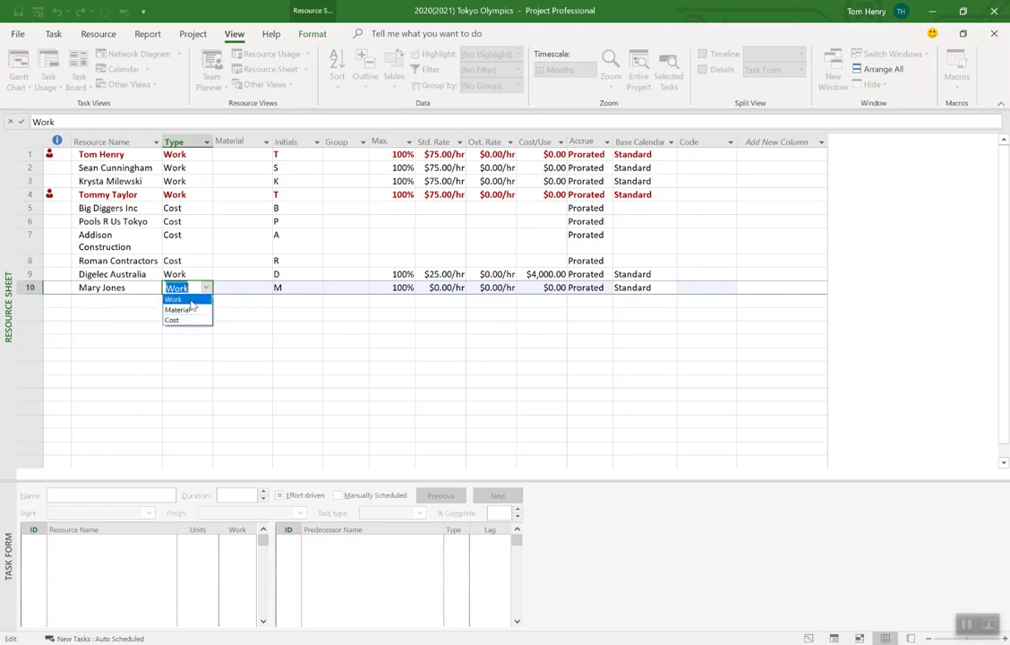
{"action": "left_click", "coordinate": [206, 288]}
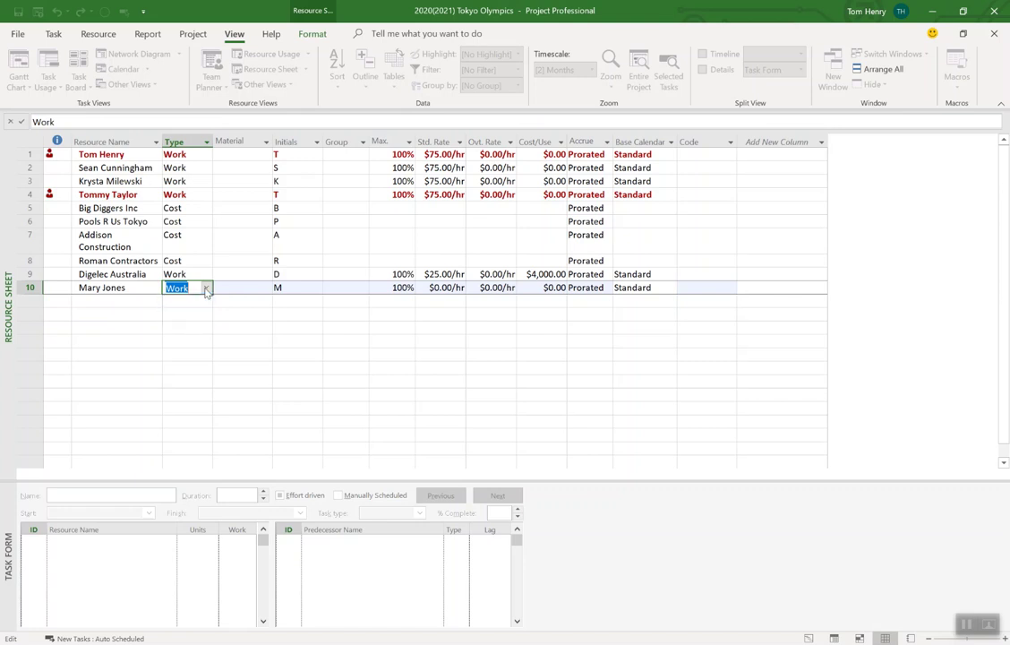
{"action": "left_click", "coordinate": [437, 287]}
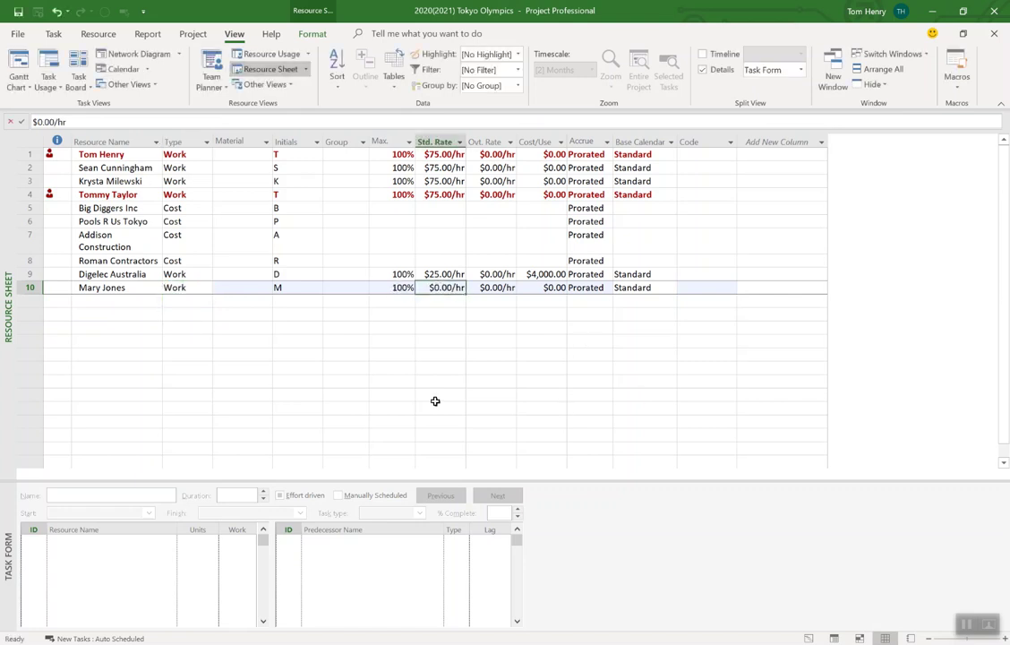
{"action": "type", "text": "75"}
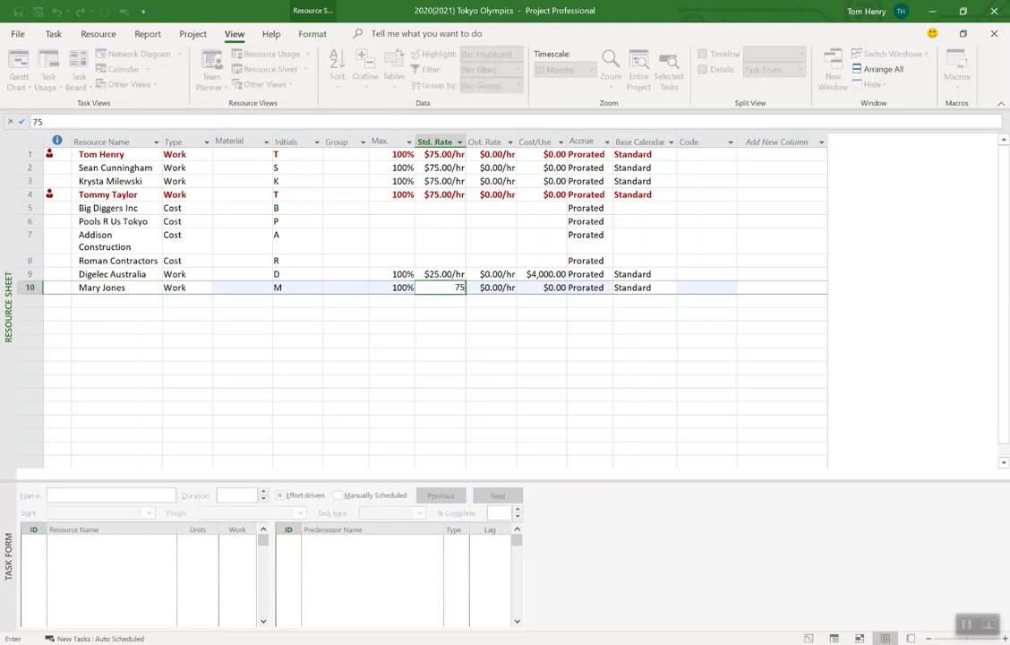
{"action": "key", "text": "Return"}
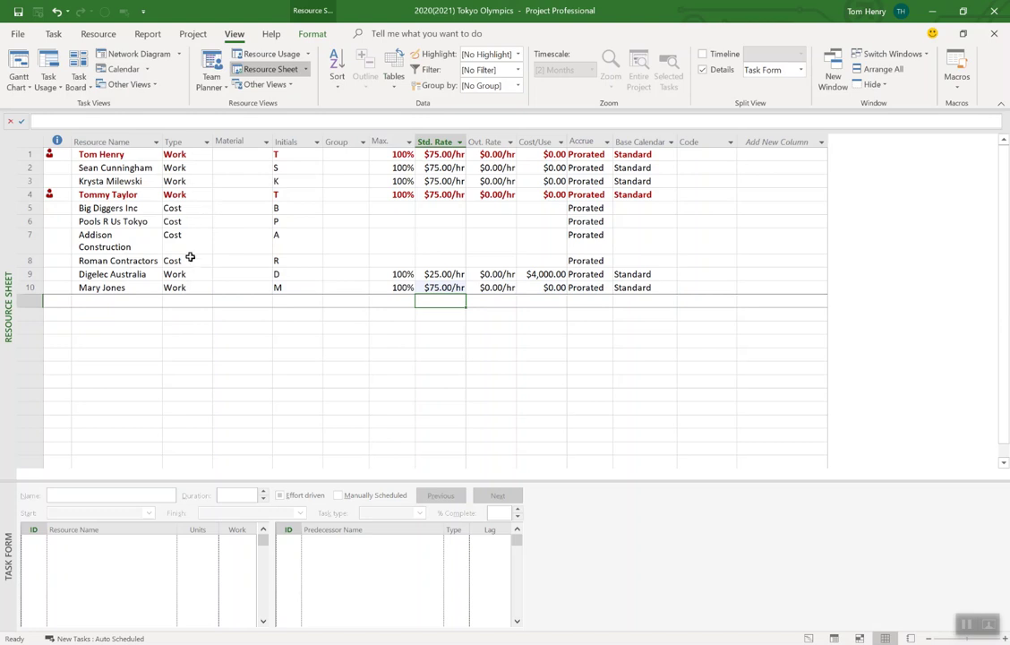
{"action": "left_click", "coordinate": [128, 302]}
Add Concrete in row 11 as a Material resource
{"action": "type", "text": "Concrete"}
{"action": "key", "text": "Return"}
{"action": "left_click", "coordinate": [193, 303]}
{"action": "left_click", "coordinate": [206, 301]}
{"action": "left_click", "coordinate": [180, 321]}
{"action": "left_click", "coordinate": [428, 333]}
{"action": "left_click", "coordinate": [651, 300]}
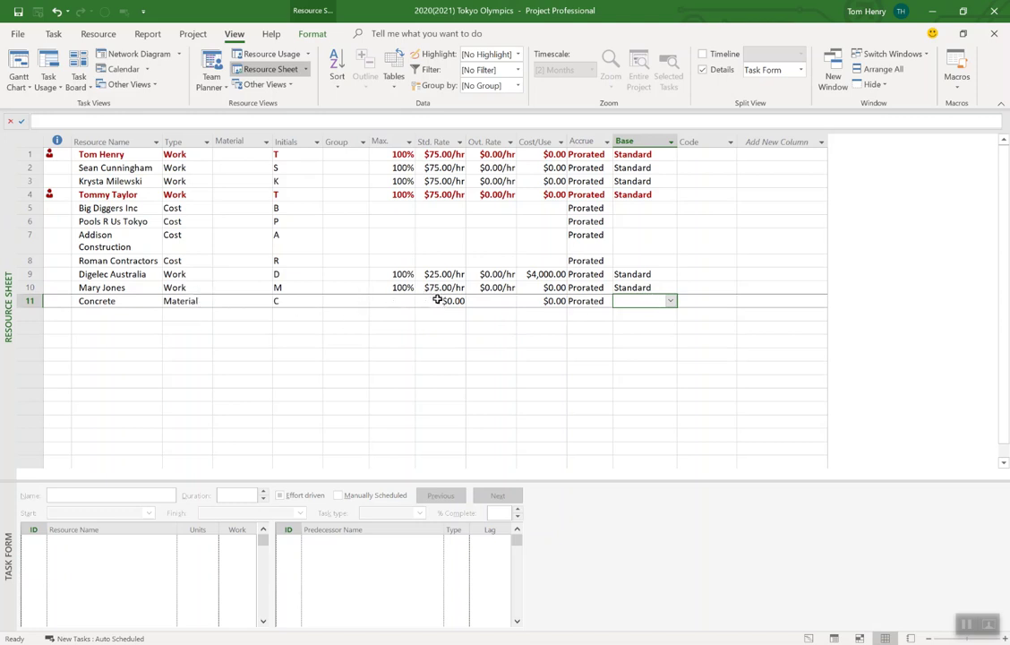
Give Concrete the material label Truck and a $500.00 standard rate, then return to the Gantt Chart
{"action": "left_click", "coordinate": [436, 300]}
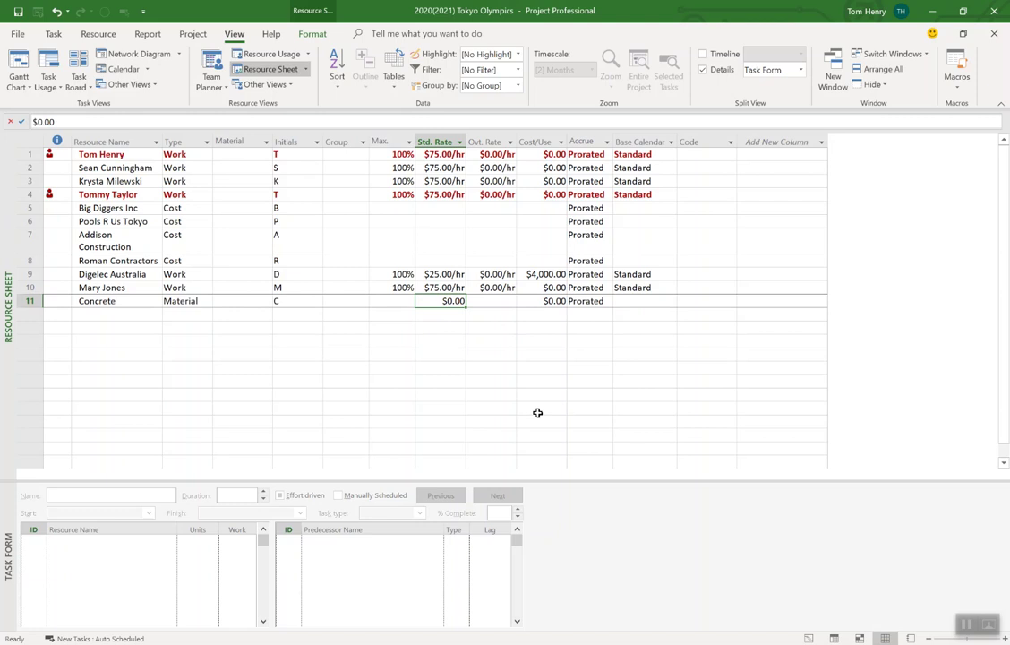
{"action": "type", "text": "50"}
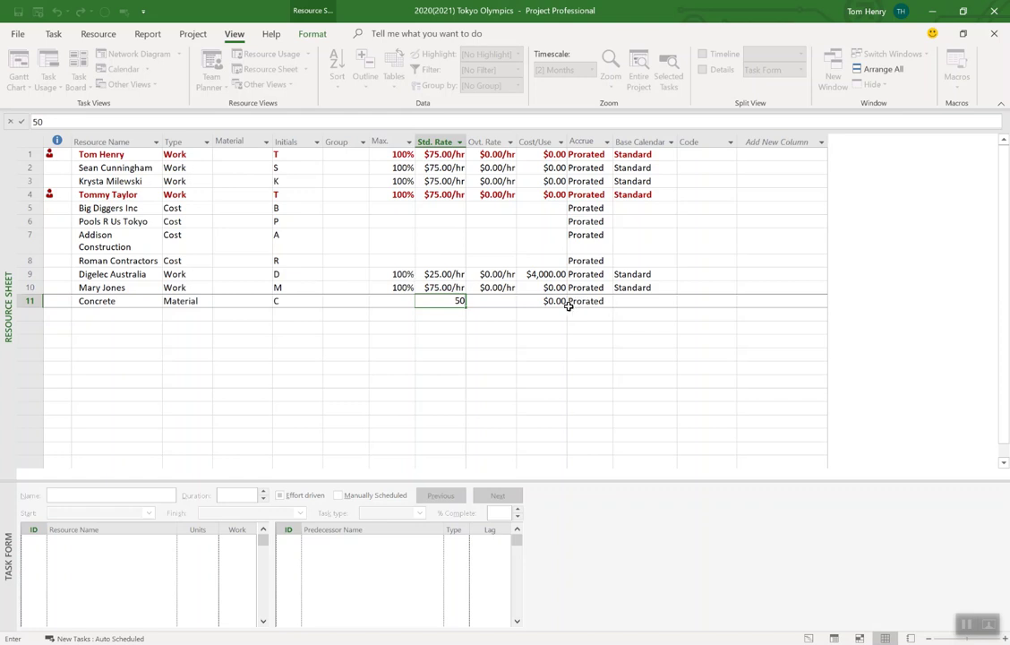
{"action": "left_click", "coordinate": [255, 300]}
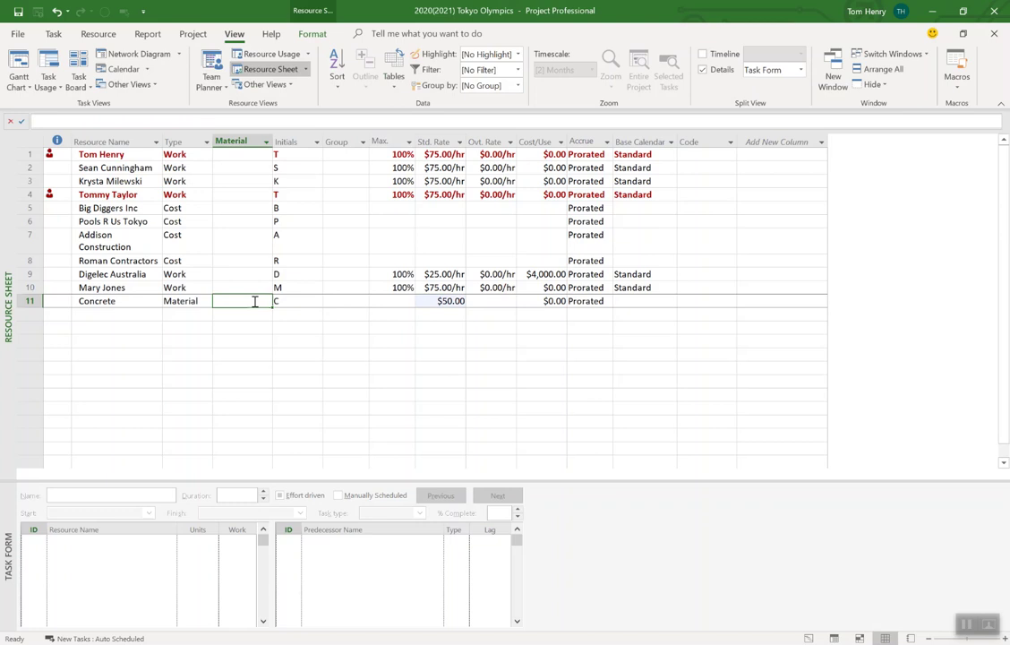
{"action": "type", "text": "Truck"}
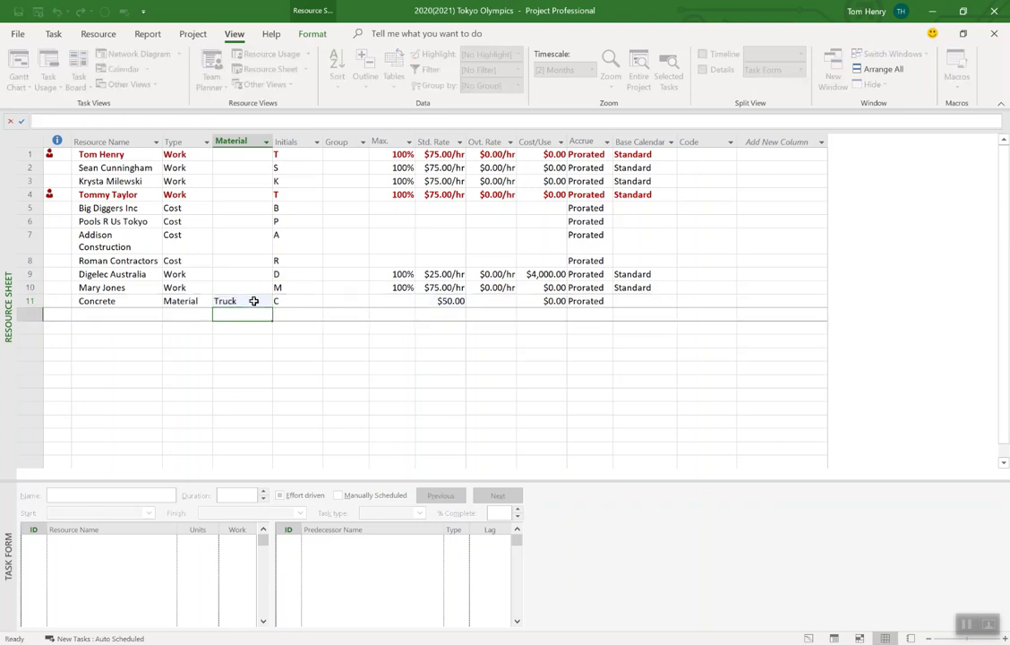
{"action": "key", "text": "Return"}
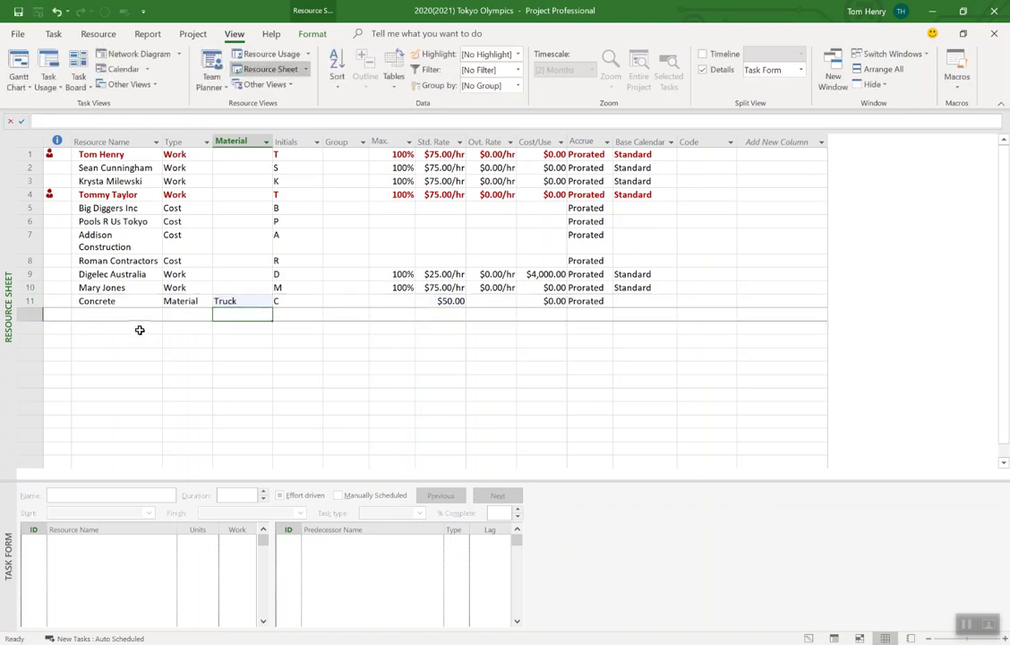
{"action": "left_click", "coordinate": [441, 302]}
{"action": "type", "text": "100"}
{"action": "key", "text": "Return"}
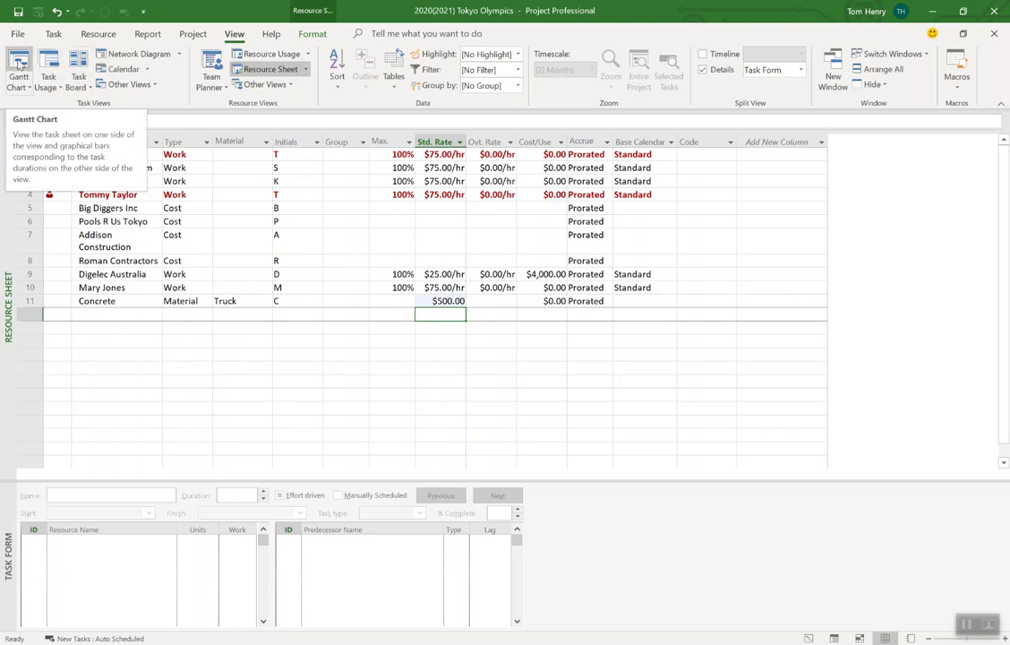
{"action": "left_click", "coordinate": [19, 62]}
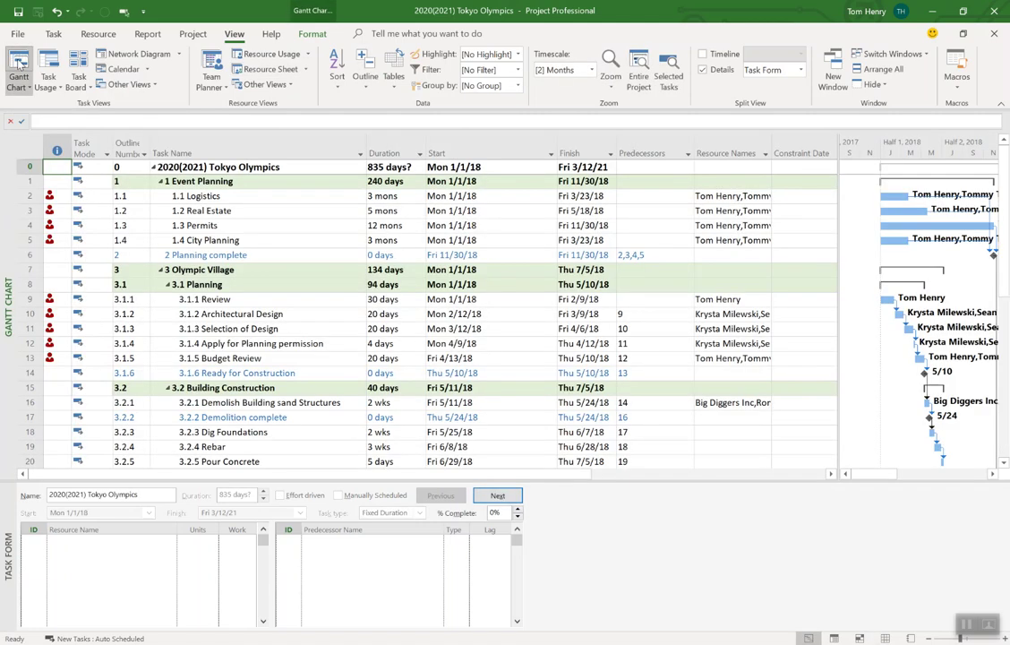
Assign the new person to Demolition complete and reopen its row 17 resource checklist
{"action": "left_click", "coordinate": [732, 417]}
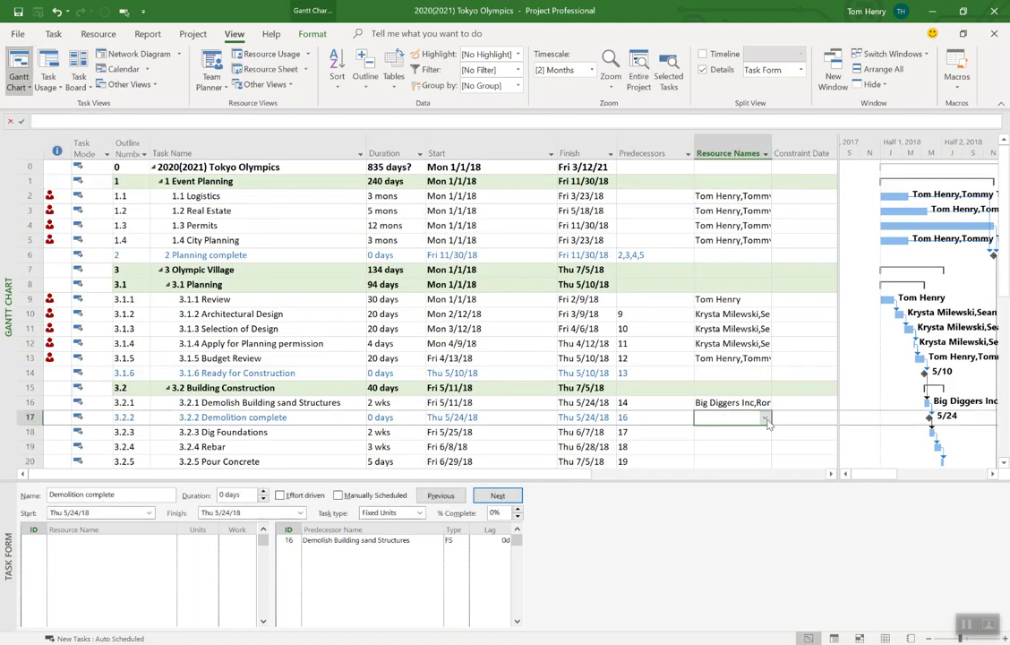
{"action": "left_click", "coordinate": [766, 418]}
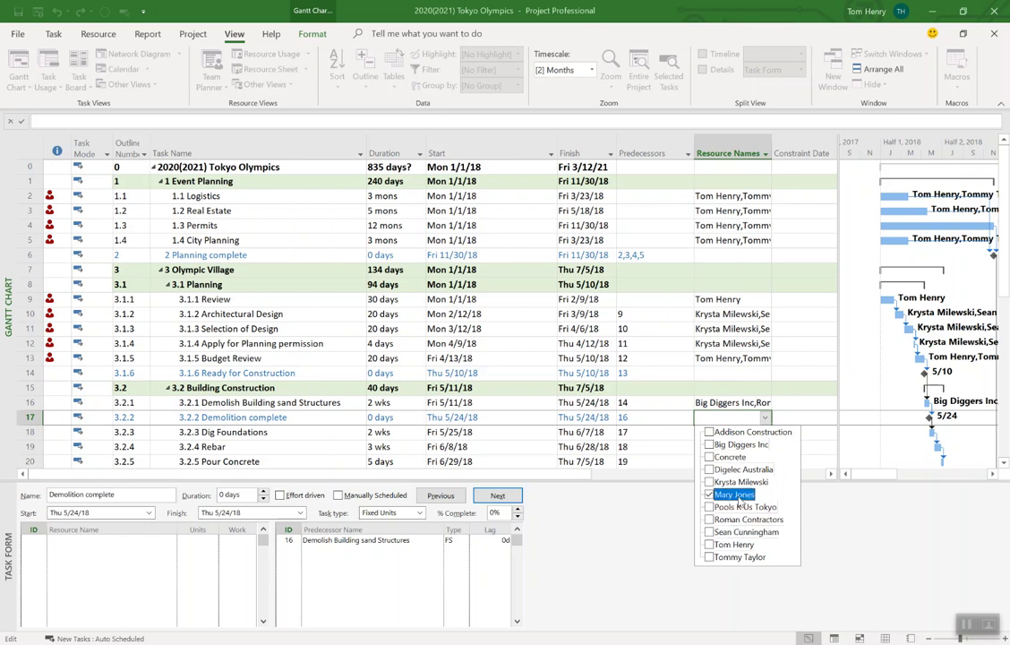
{"action": "left_click", "coordinate": [764, 417]}
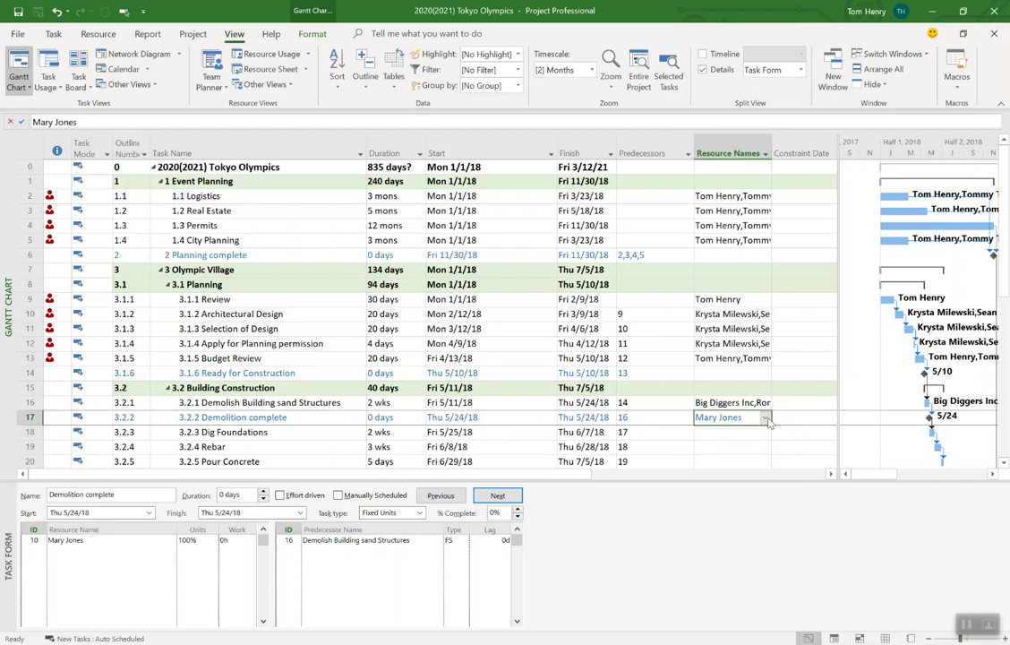
{"action": "key", "text": "F2"}
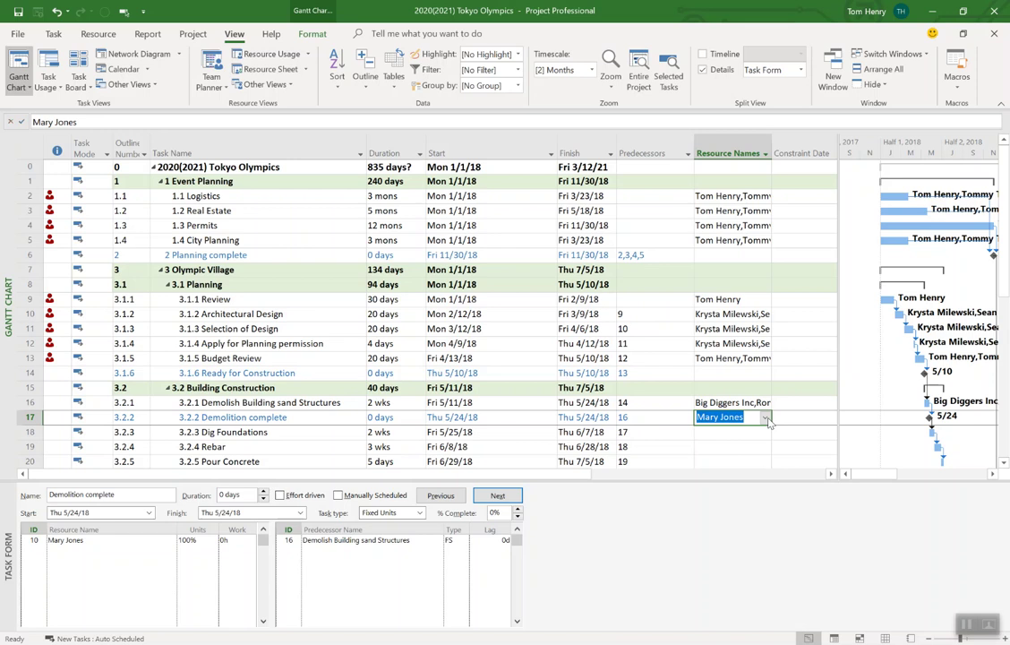
{"action": "left_click", "coordinate": [765, 418]}
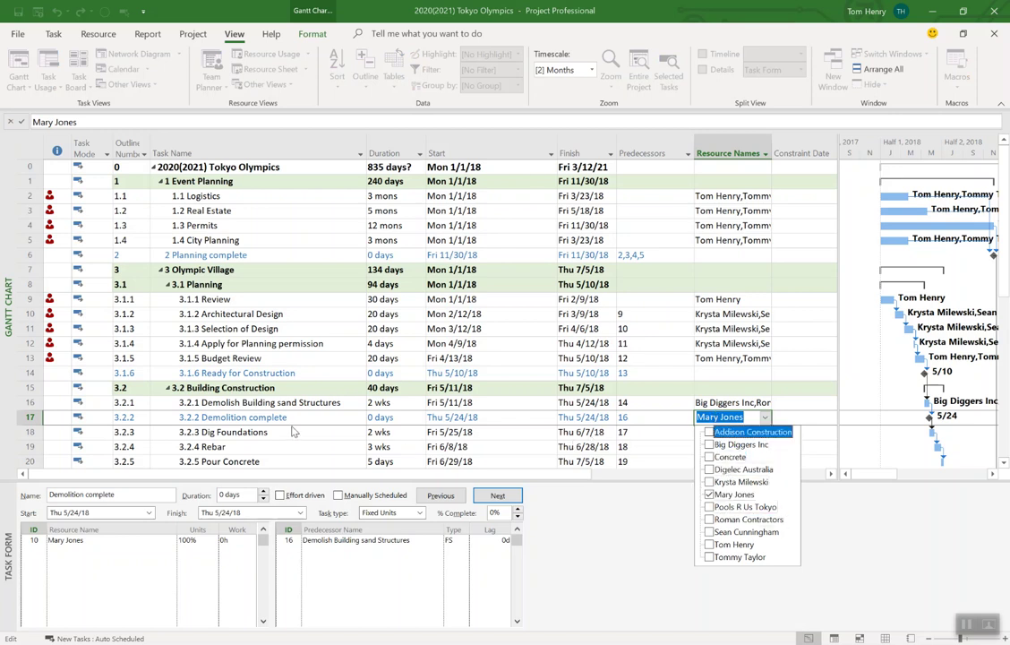
Move the new person from Demolition complete to Dig Foundations in Resource Names
{"action": "left_click", "coordinate": [719, 495]}
{"action": "key", "text": "Return"}
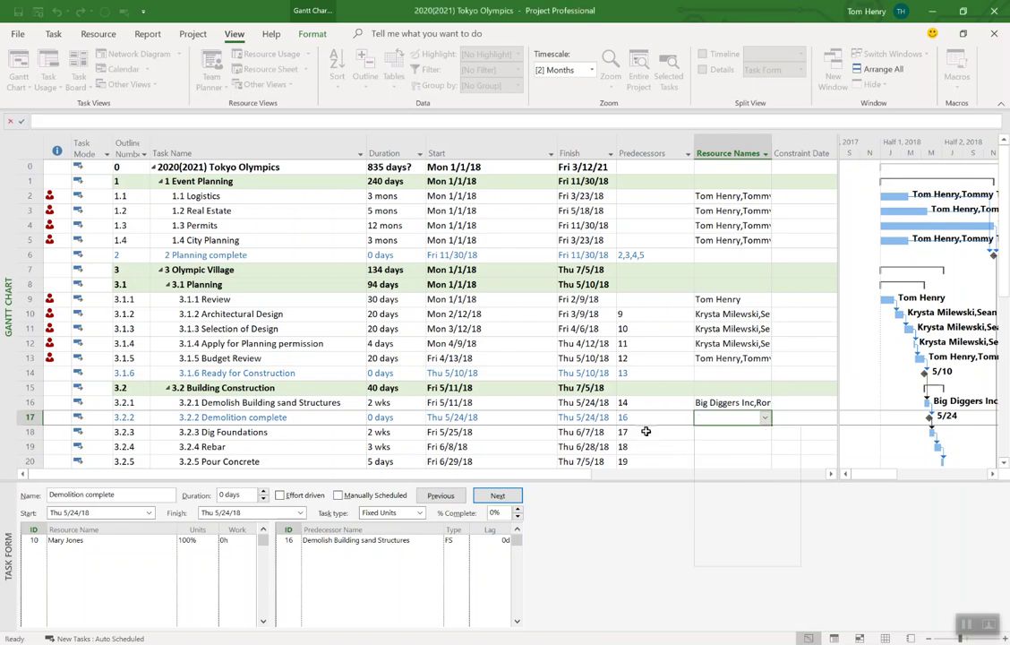
{"action": "left_click", "coordinate": [717, 431]}
{"action": "left_click", "coordinate": [766, 432]}
{"action": "left_click", "coordinate": [751, 509]}
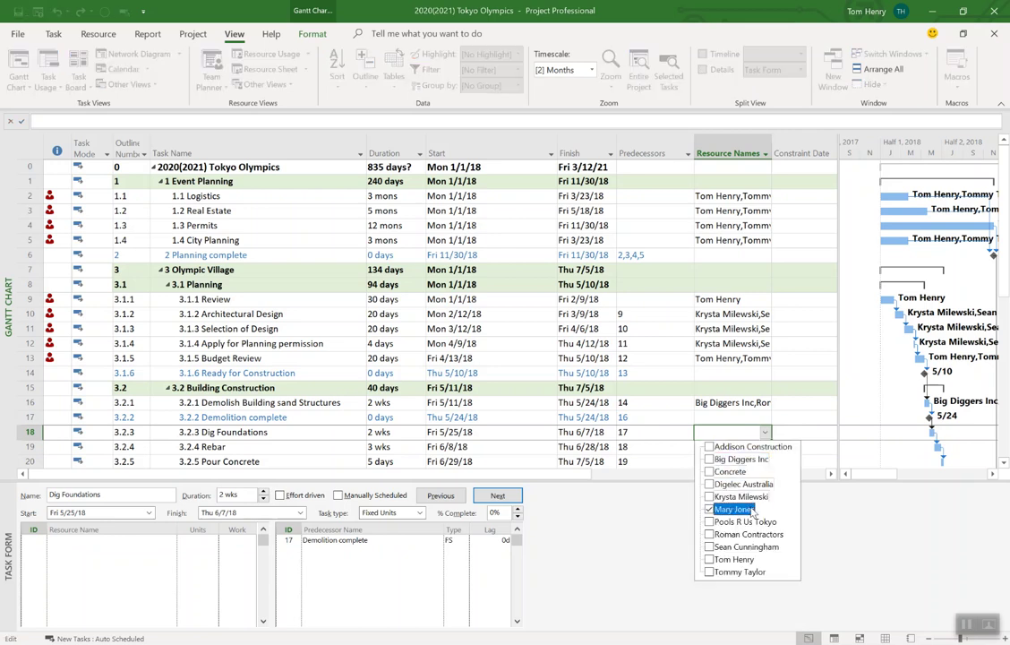
{"action": "key", "text": "Return"}
{"action": "key", "text": "Return"}
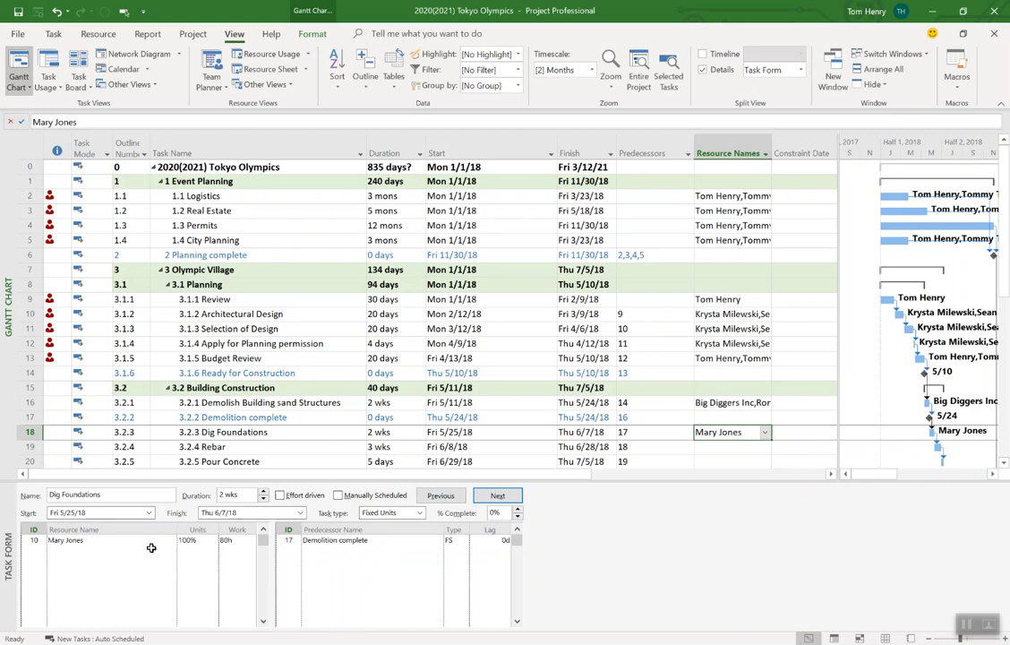
In the Task Form, lower the new person's units on Dig Foundations to 50%
{"action": "left_click", "coordinate": [149, 540]}
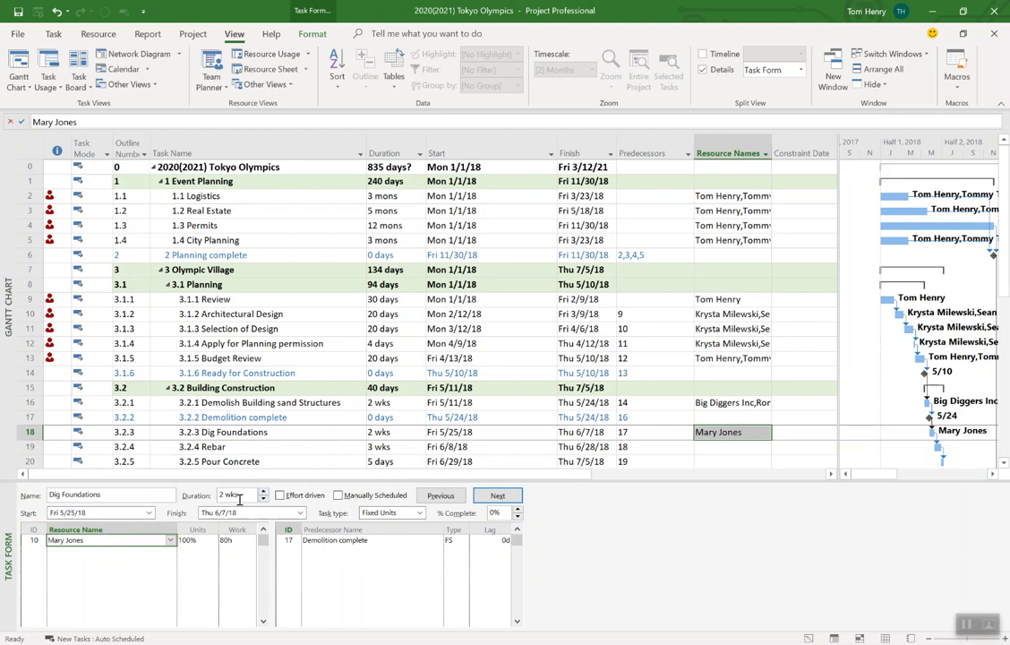
{"action": "key", "text": "Escape"}
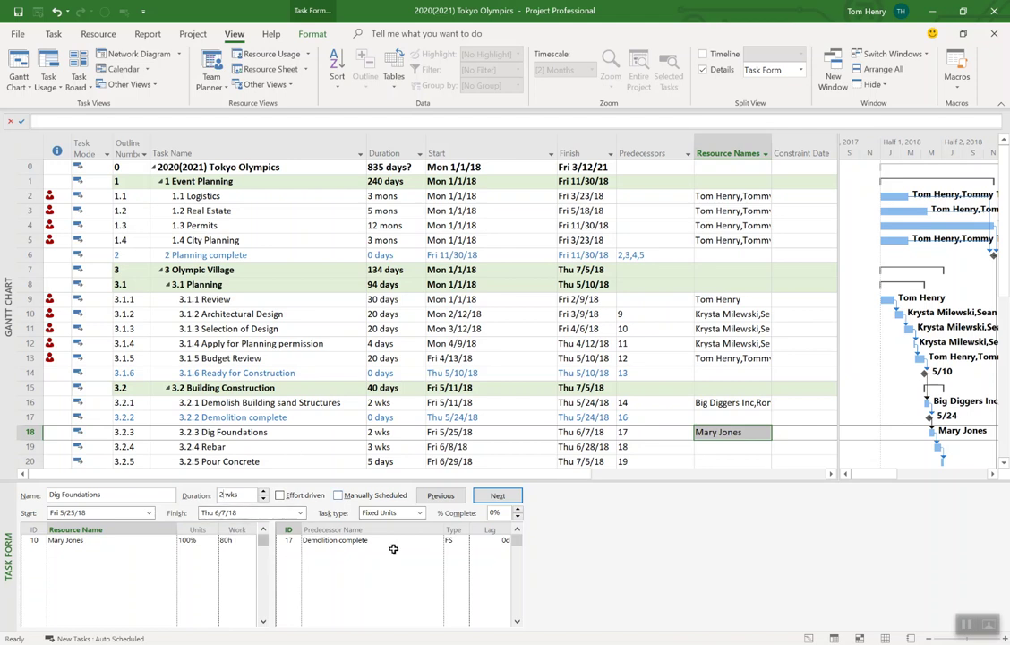
{"action": "left_click", "coordinate": [192, 540]}
{"action": "left_click", "coordinate": [213, 543]}
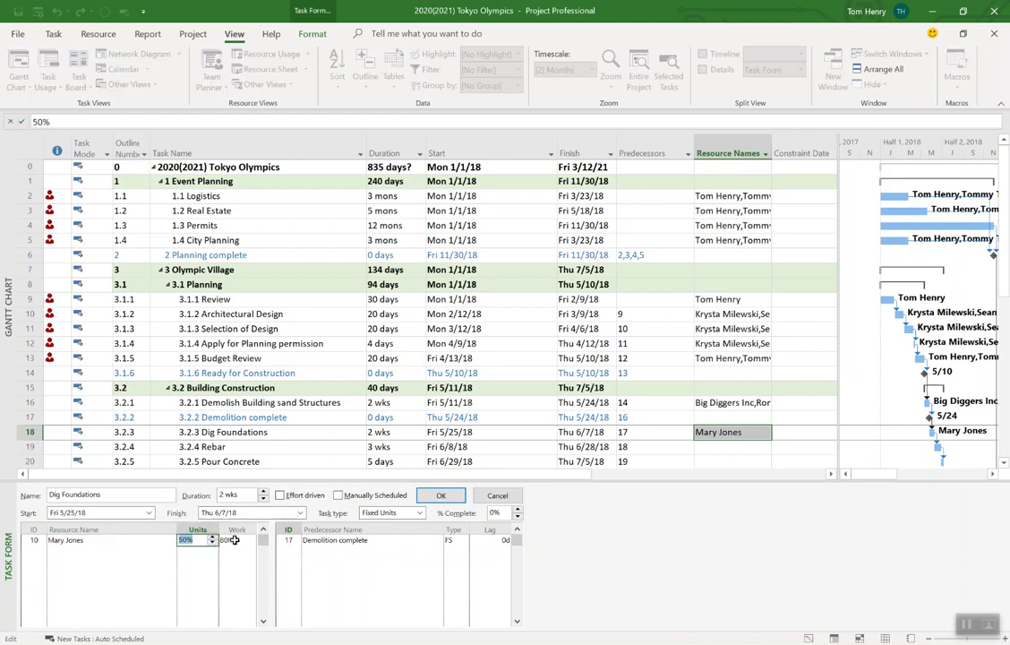
{"action": "left_click", "coordinate": [433, 496]}
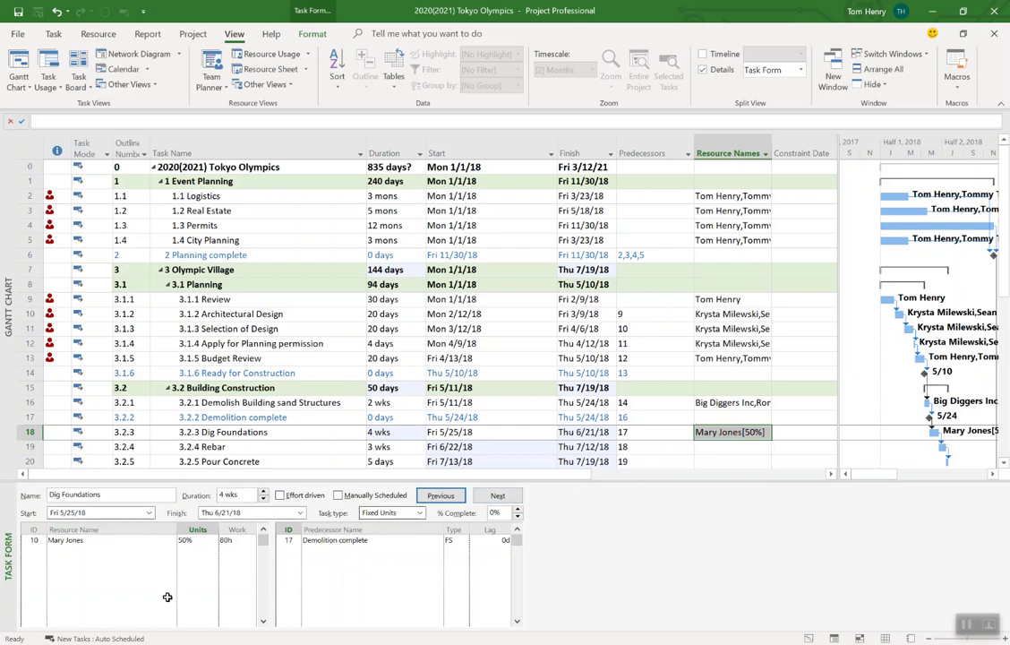
Add two more team members to Dig Foundations at 100% units and close the Task Form
{"action": "left_click", "coordinate": [125, 552]}
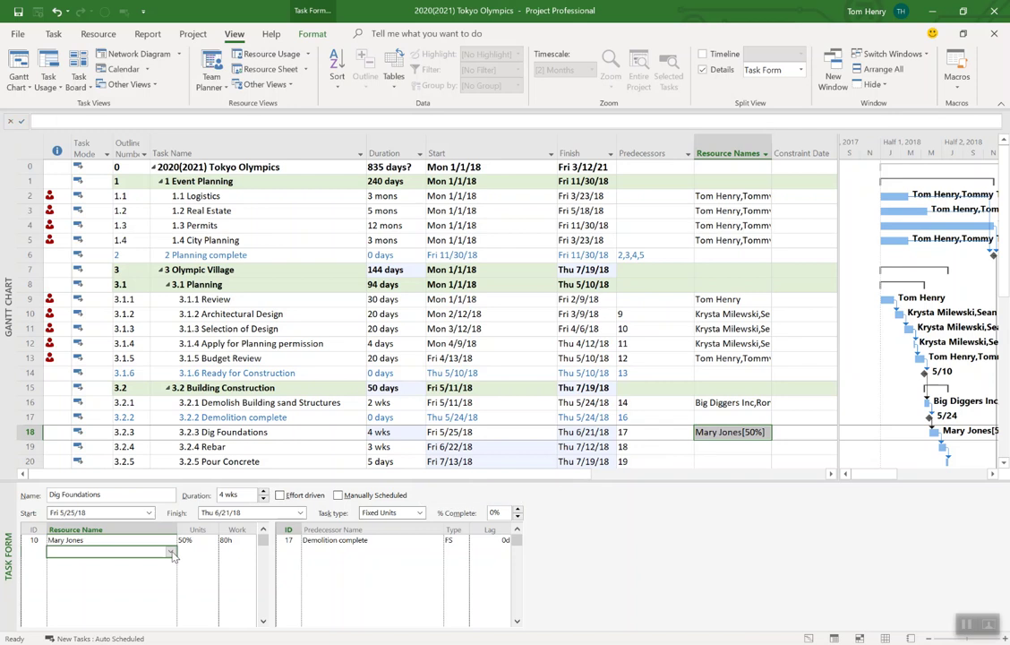
{"action": "left_click", "coordinate": [170, 552]}
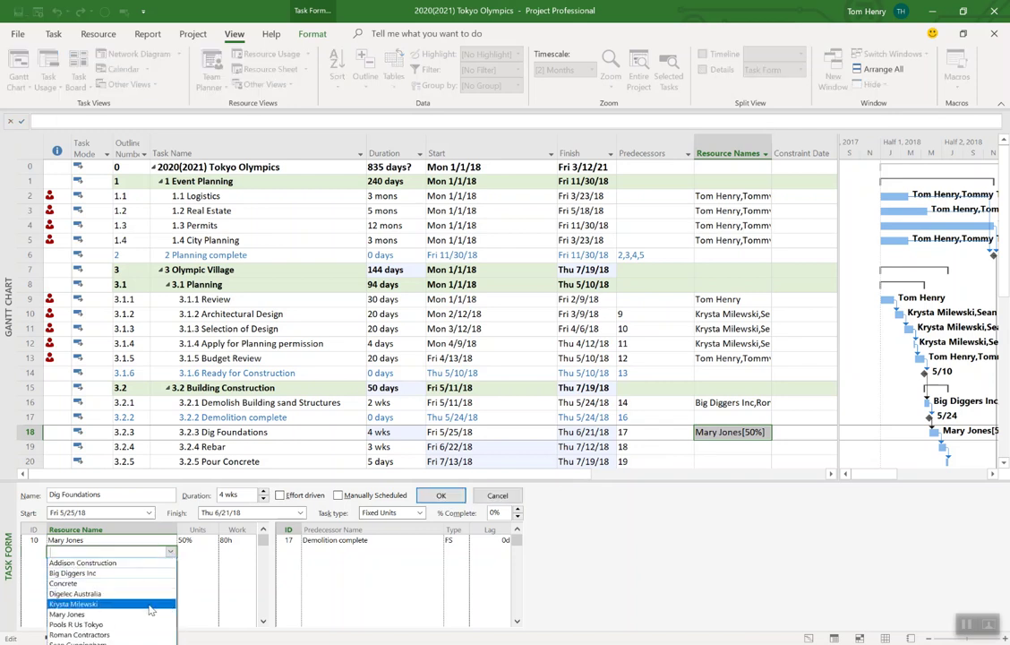
{"action": "left_click", "coordinate": [150, 608]}
{"action": "left_click", "coordinate": [169, 564]}
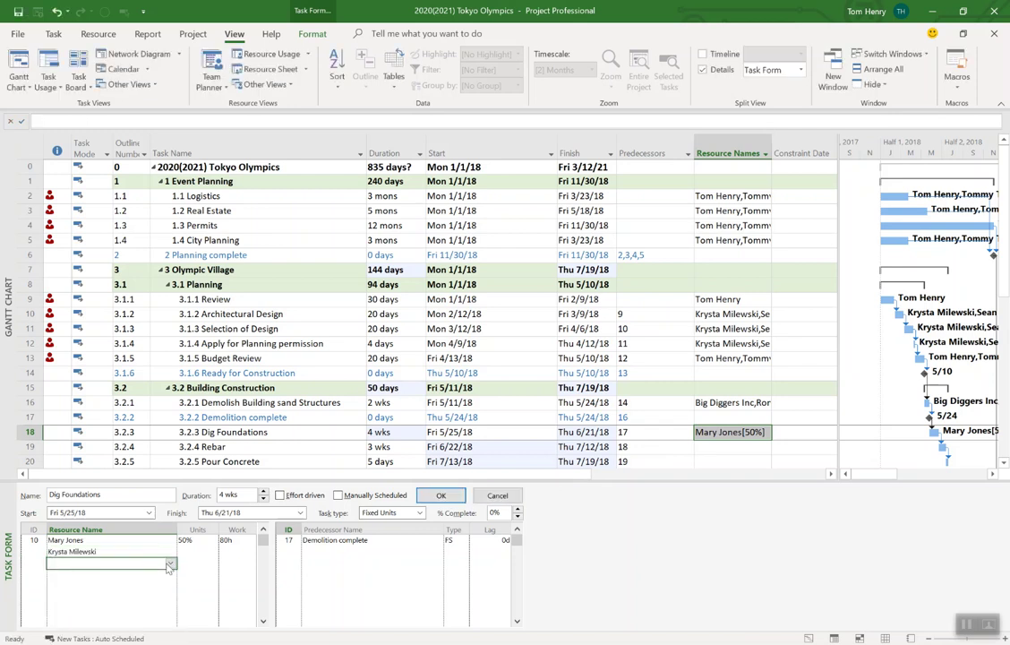
{"action": "left_click", "coordinate": [170, 564]}
{"action": "left_click", "coordinate": [169, 564]}
{"action": "left_click", "coordinate": [166, 563]}
{"action": "left_click", "coordinate": [134, 541]}
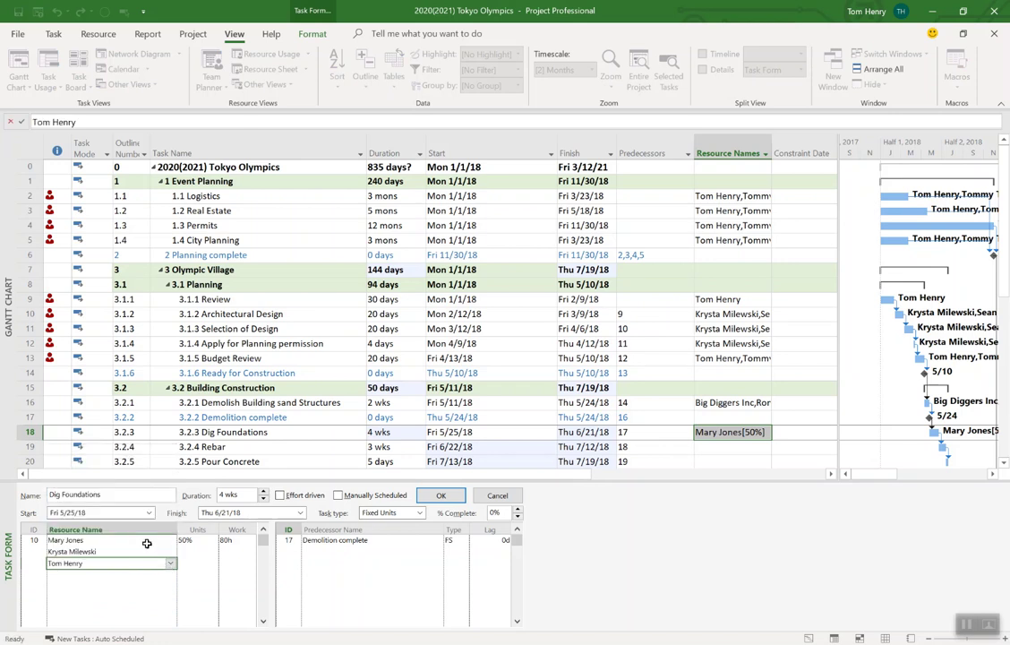
{"action": "left_click", "coordinate": [458, 495]}
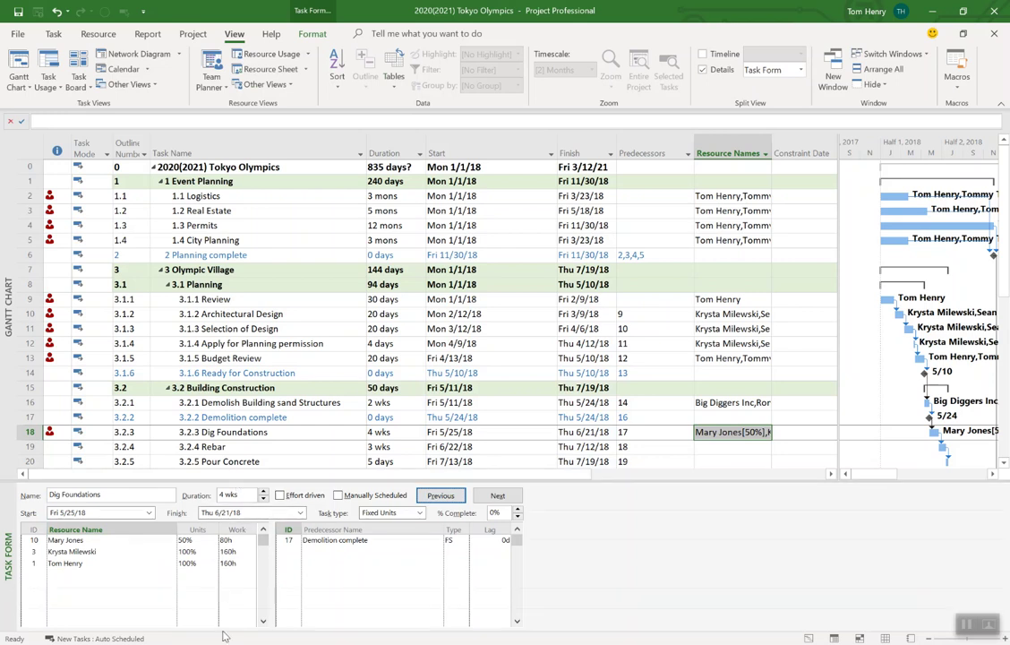
{"action": "double_click", "coordinate": [238, 481]}
Select the Resource Names cells of Rebar, Pour Concrete and tasks 4.1.1–4.1.6
{"action": "scroll", "coordinate": [480, 402], "scroll_direction": "down", "scroll_amount": 3}
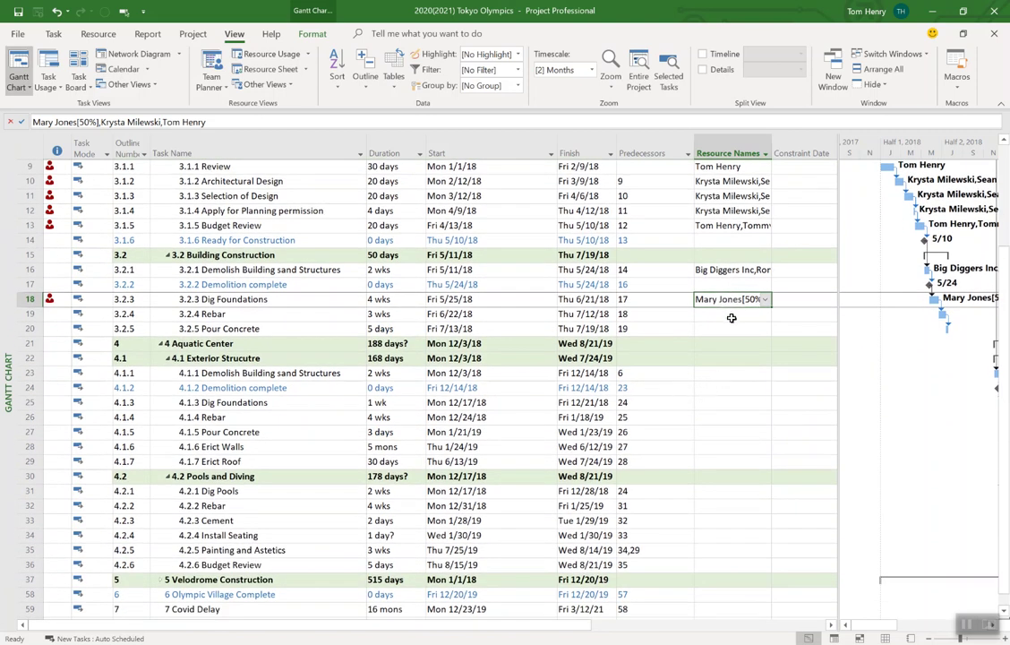
{"action": "left_click", "coordinate": [732, 314]}
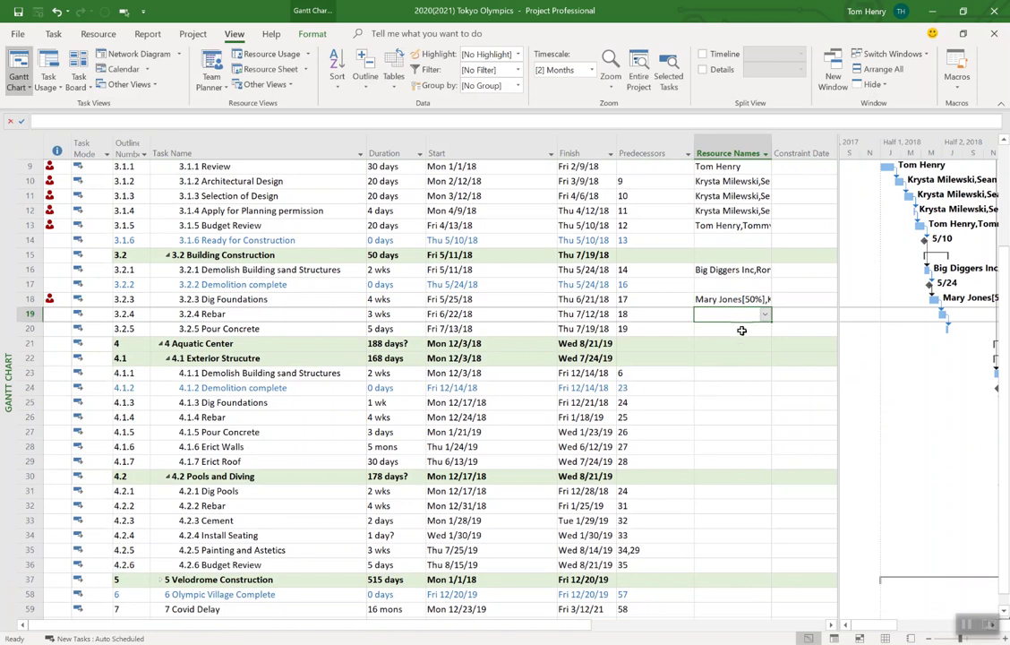
{"action": "left_click", "coordinate": [723, 327], "text": "shift"}
{"action": "left_click", "coordinate": [731, 383], "text": "ctrl"}
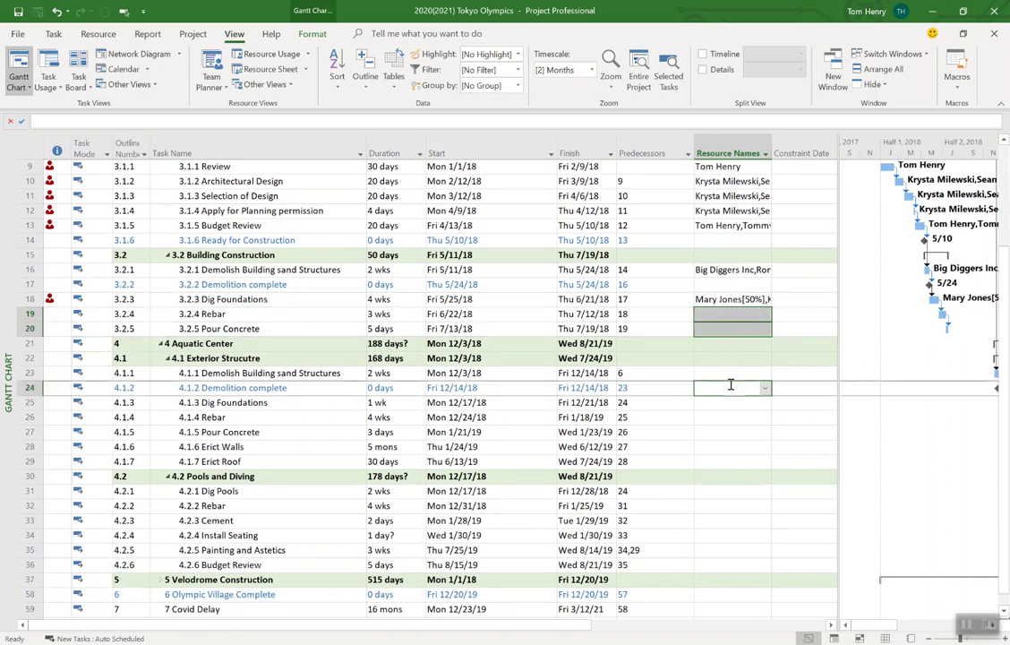
{"action": "left_click", "coordinate": [730, 375], "text": "ctrl"}
{"action": "left_click", "coordinate": [730, 404], "text": "ctrl"}
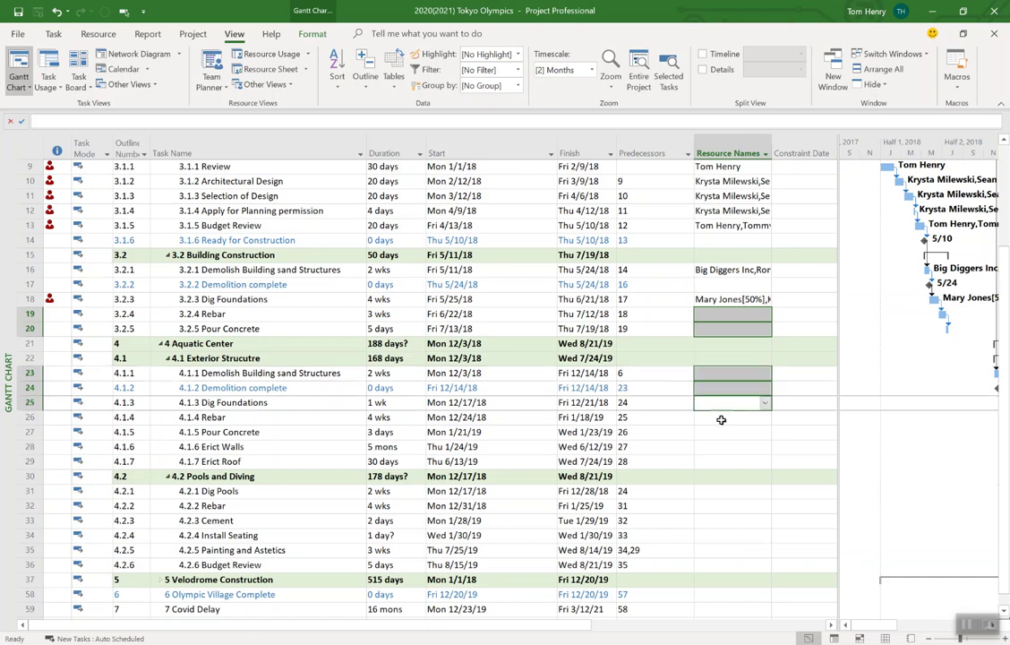
{"action": "left_click", "coordinate": [725, 418], "text": "ctrl"}
{"action": "left_click", "coordinate": [727, 441], "text": "ctrl"}
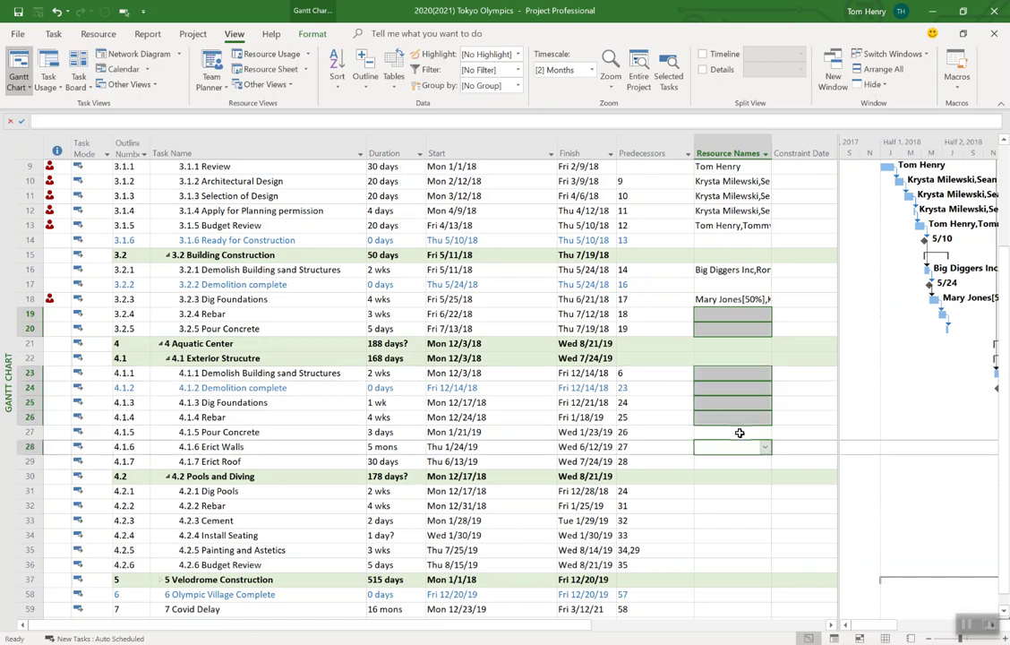
{"action": "left_click", "coordinate": [741, 433], "text": "ctrl"}
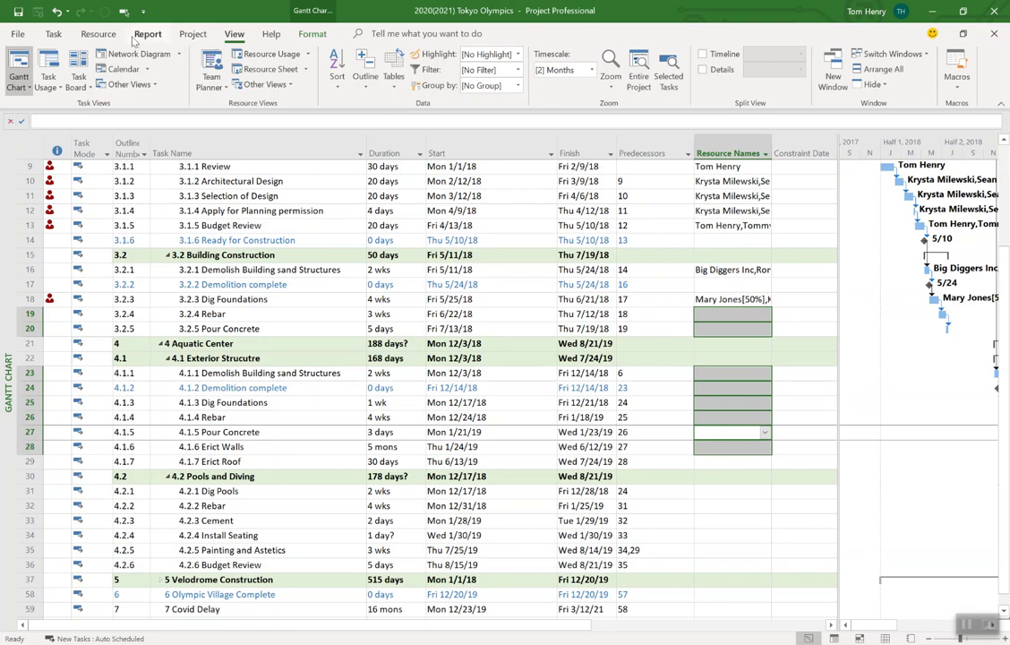
{"action": "left_click", "coordinate": [98, 36]}
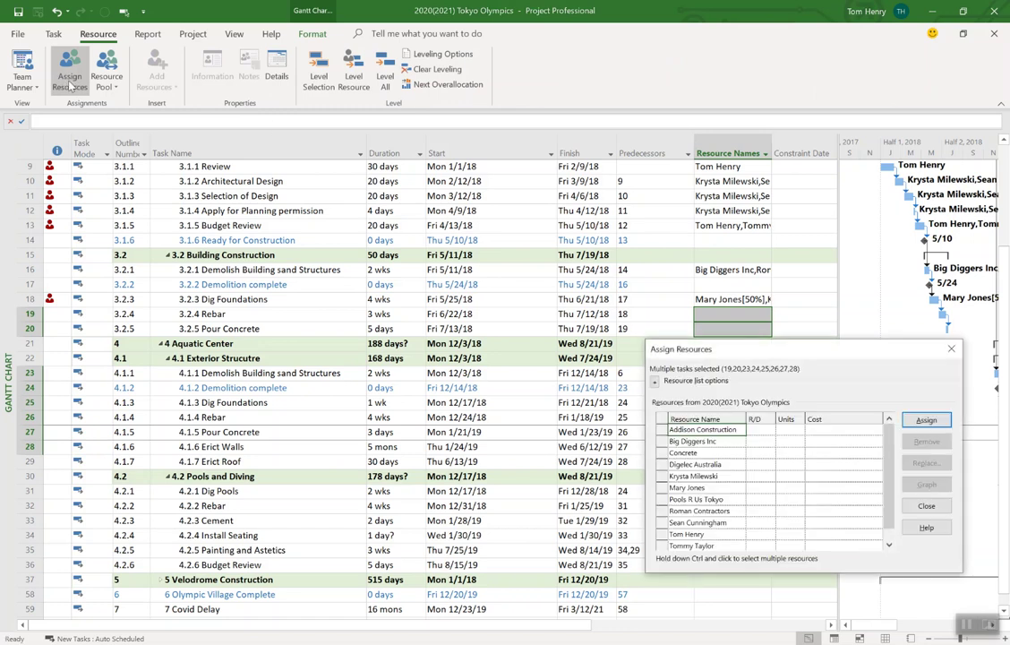
Assign a team member to all eight selected tasks, then remove them from Demolition complete
{"action": "left_click_drag", "start_coordinate": [796, 351], "coordinate": [418, 325]}
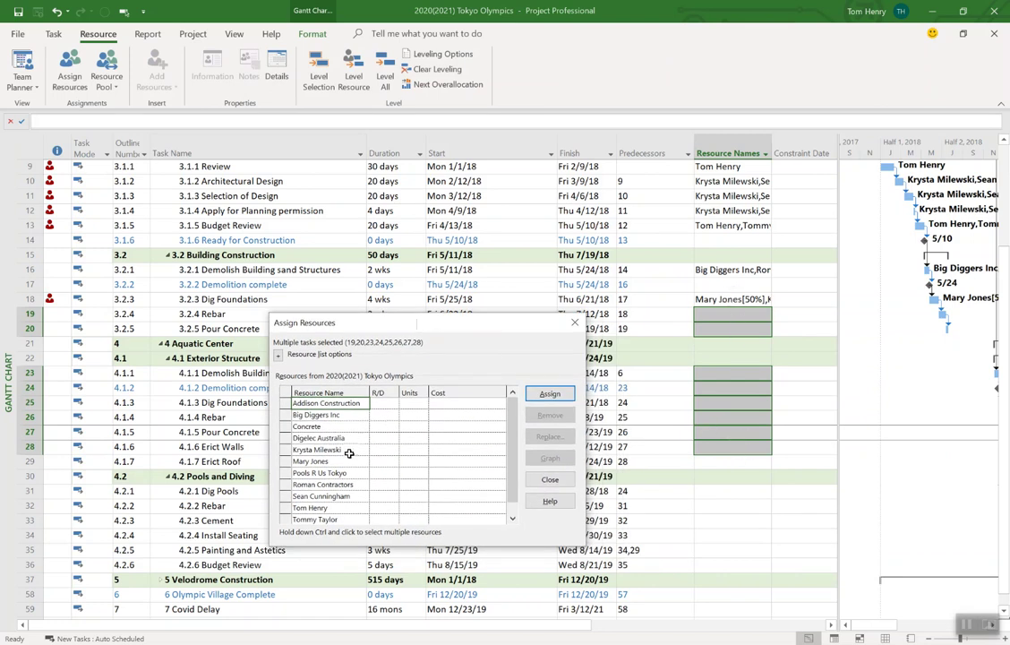
{"action": "left_click", "coordinate": [349, 518]}
{"action": "left_click", "coordinate": [550, 393]}
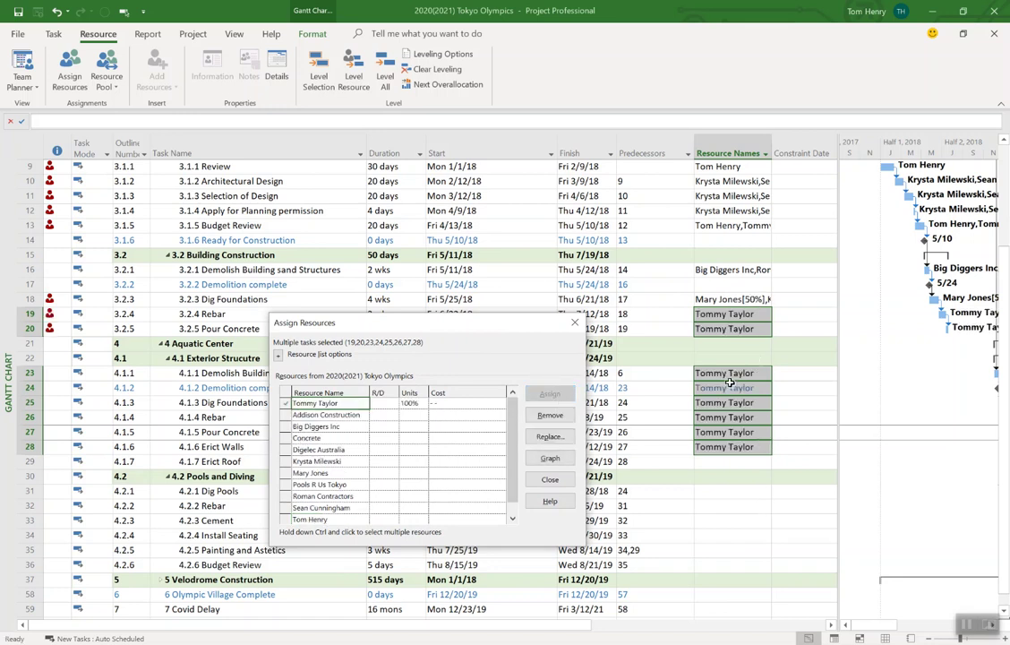
{"action": "left_click", "coordinate": [757, 388]}
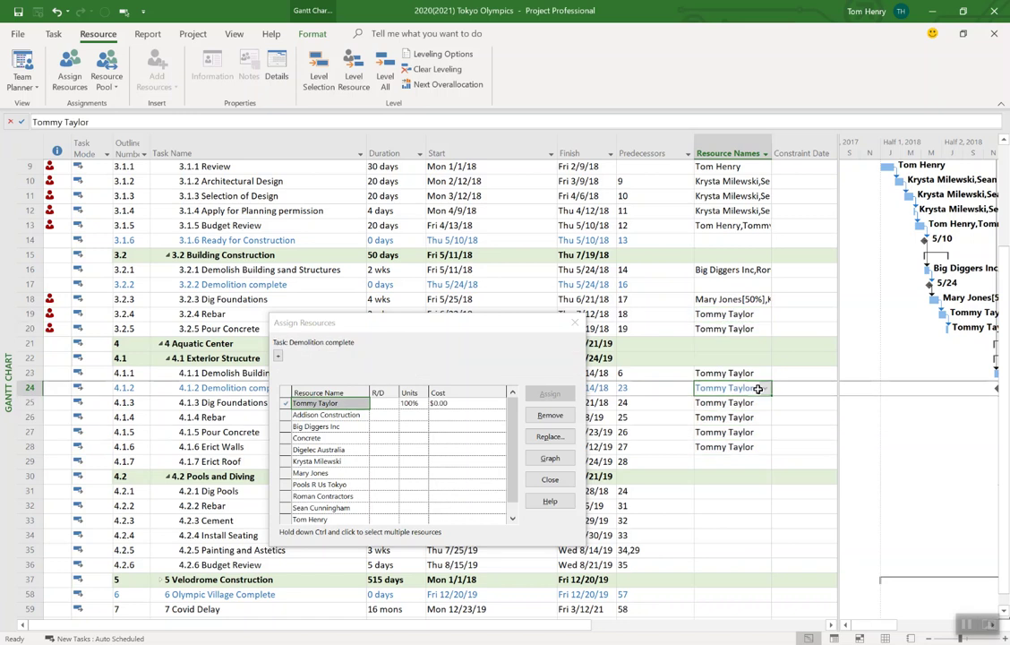
{"action": "left_click", "coordinate": [560, 422]}
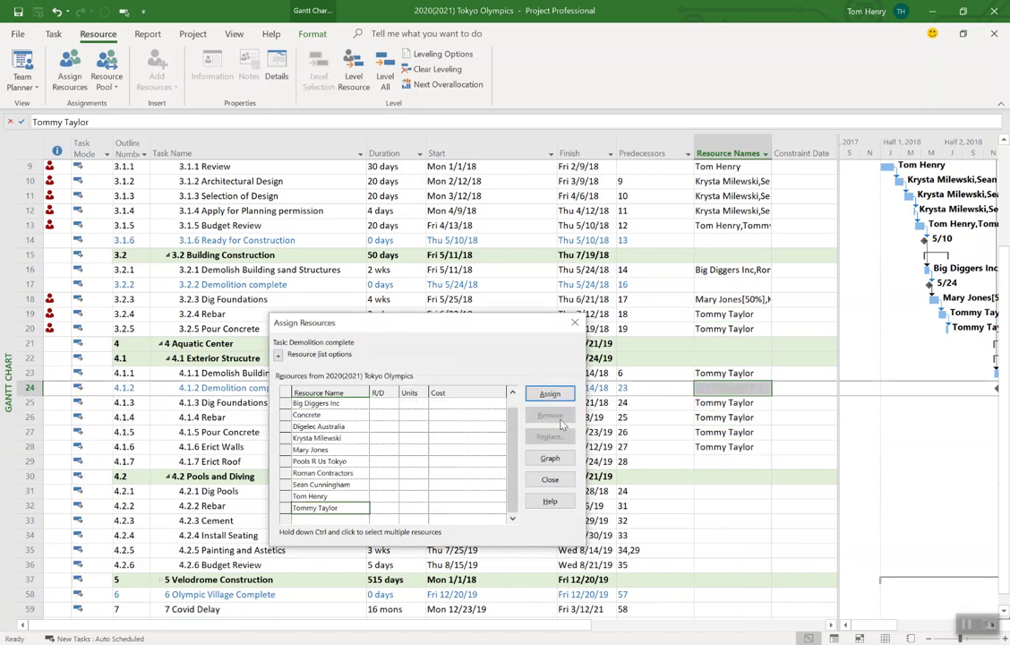
{"action": "left_click", "coordinate": [853, 509]}
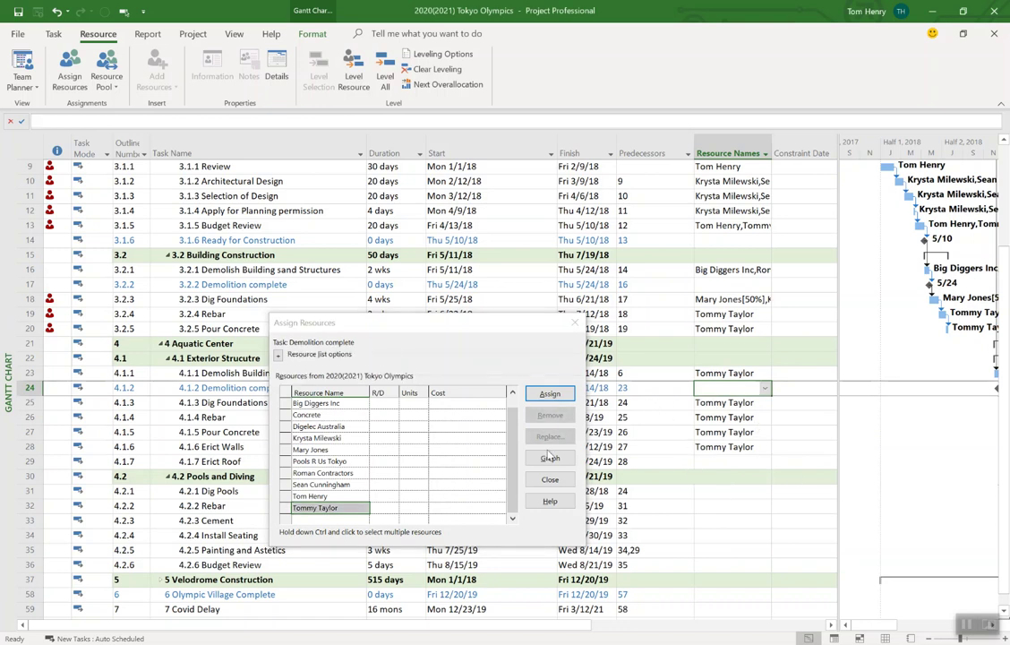
Assign two team members to Pools and Diving tasks 4.2.1–4.2.6, one at 50% units
{"action": "left_click_drag", "start_coordinate": [749, 492], "coordinate": [746, 569]}
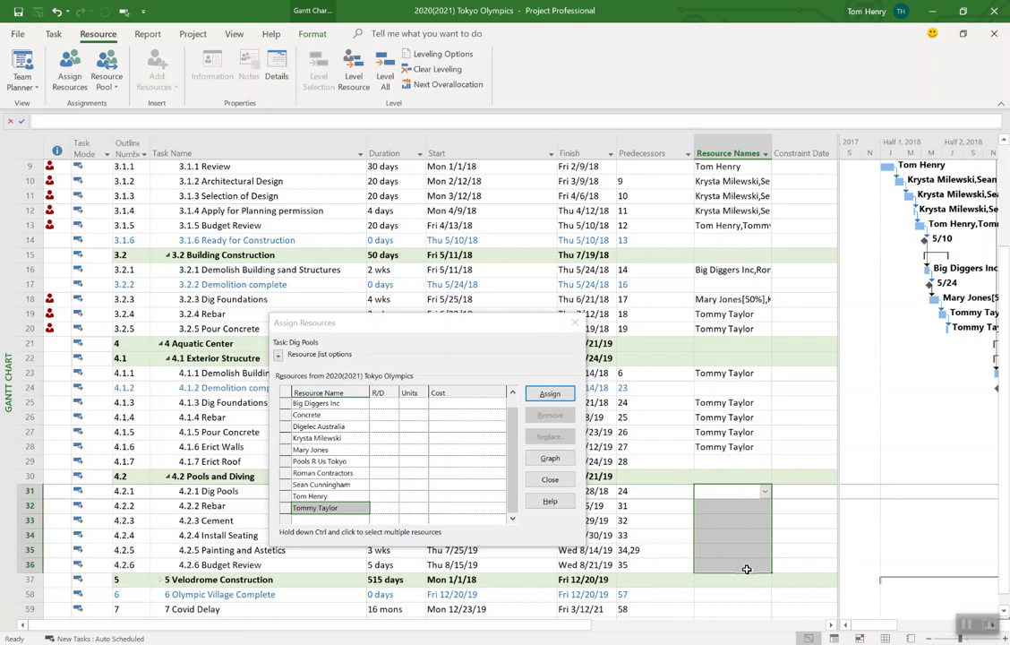
{"action": "left_click", "coordinate": [350, 439]}
{"action": "left_click", "coordinate": [348, 507], "text": "ctrl"}
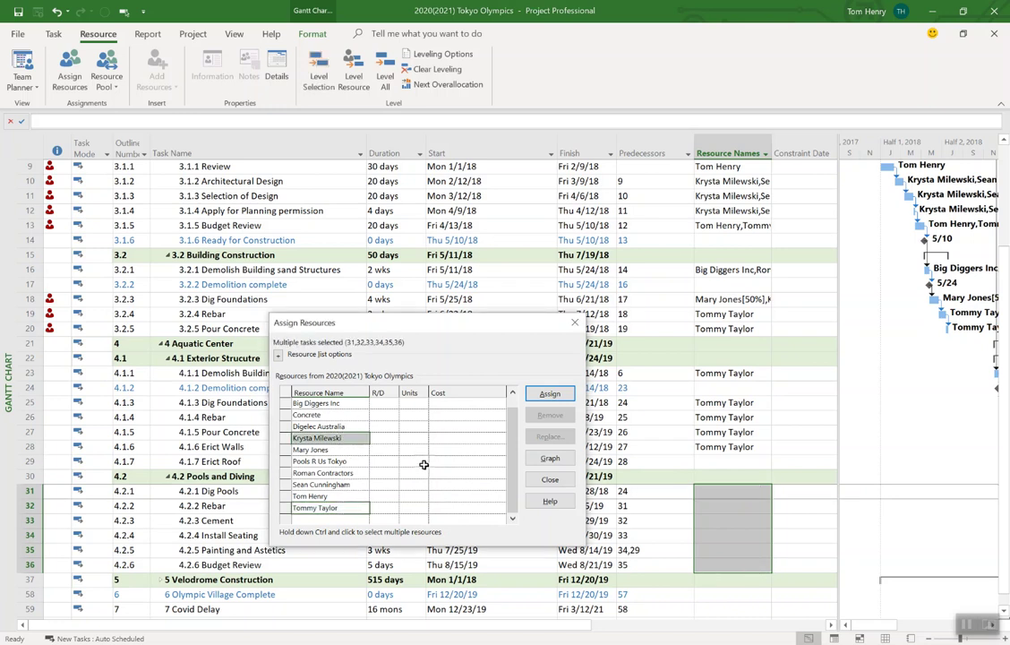
{"action": "left_click", "coordinate": [550, 394]}
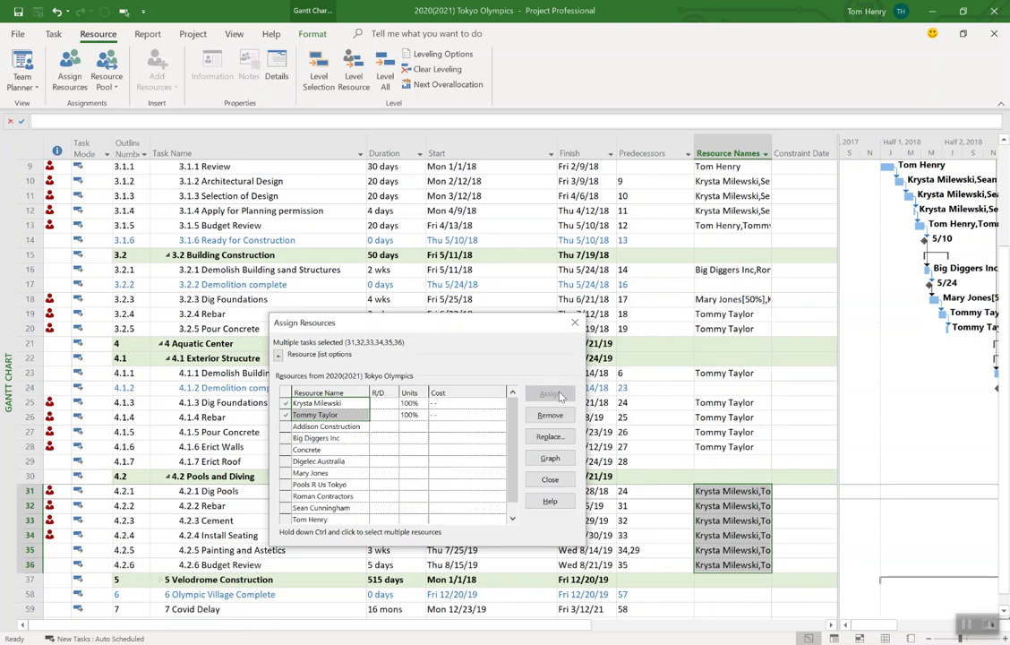
{"action": "left_click", "coordinate": [410, 403]}
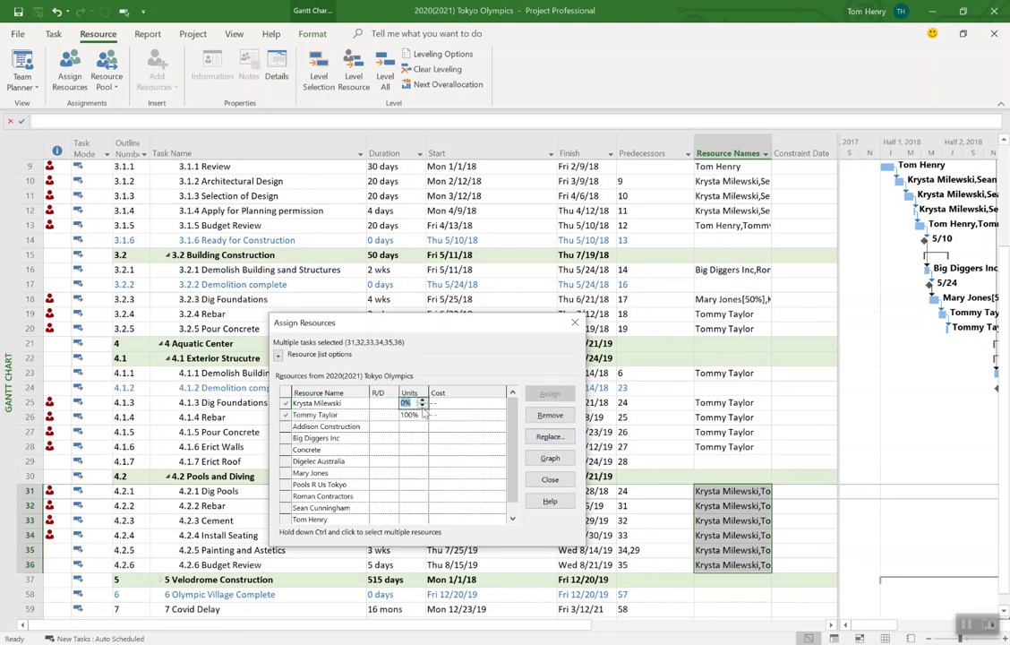
{"action": "left_click", "coordinate": [353, 459]}
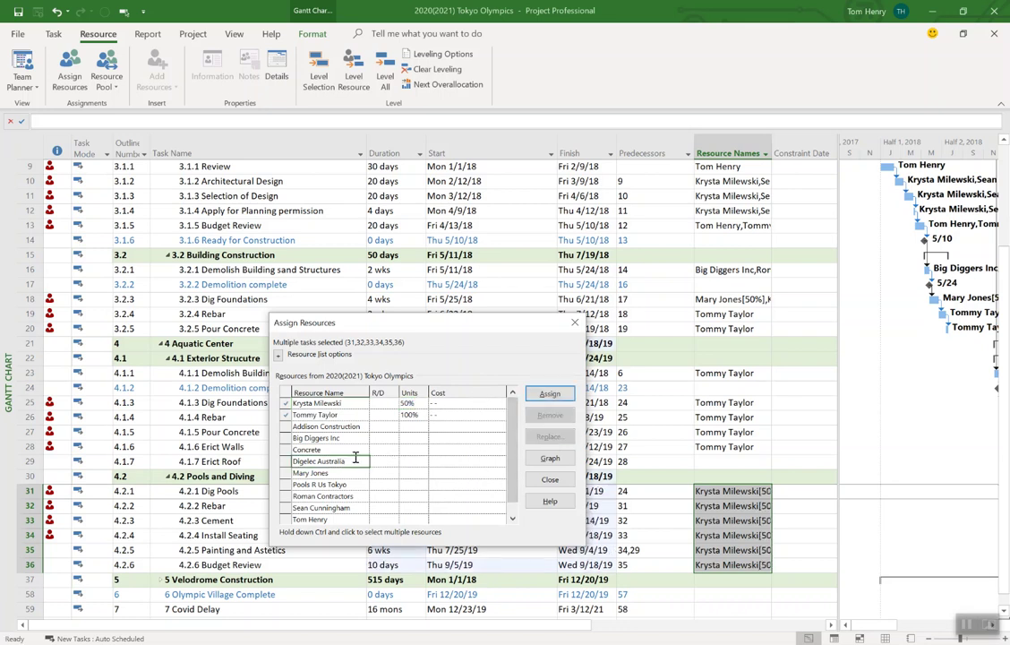
{"action": "left_click", "coordinate": [550, 479]}
{"action": "scroll", "coordinate": [553, 475], "scroll_direction": "down", "scroll_amount": 3}
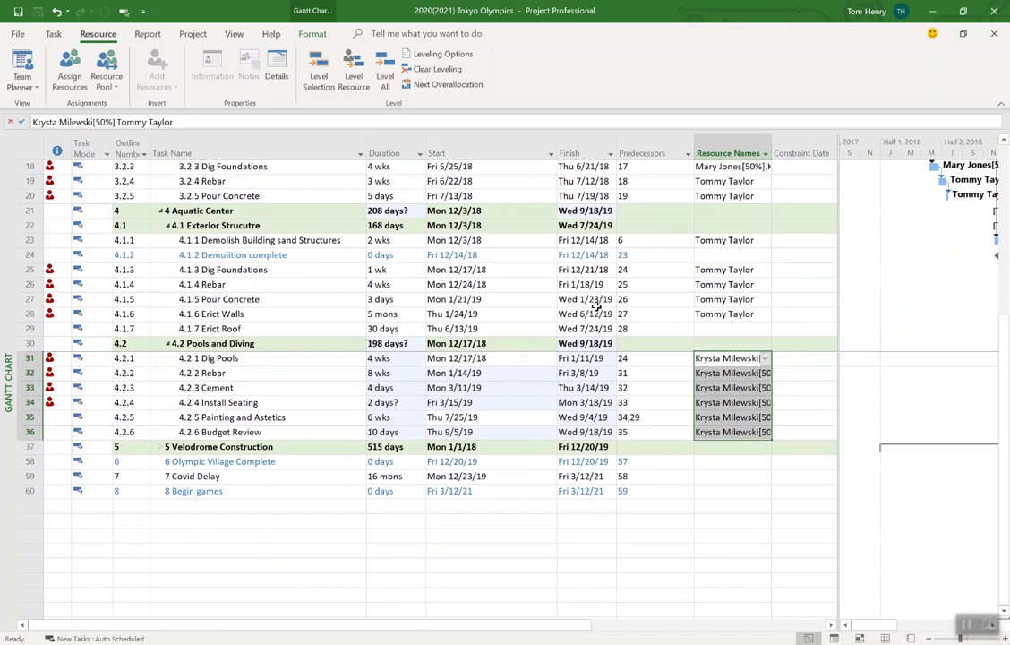
{"action": "scroll", "coordinate": [595, 307], "scroll_direction": "up", "scroll_amount": 6}
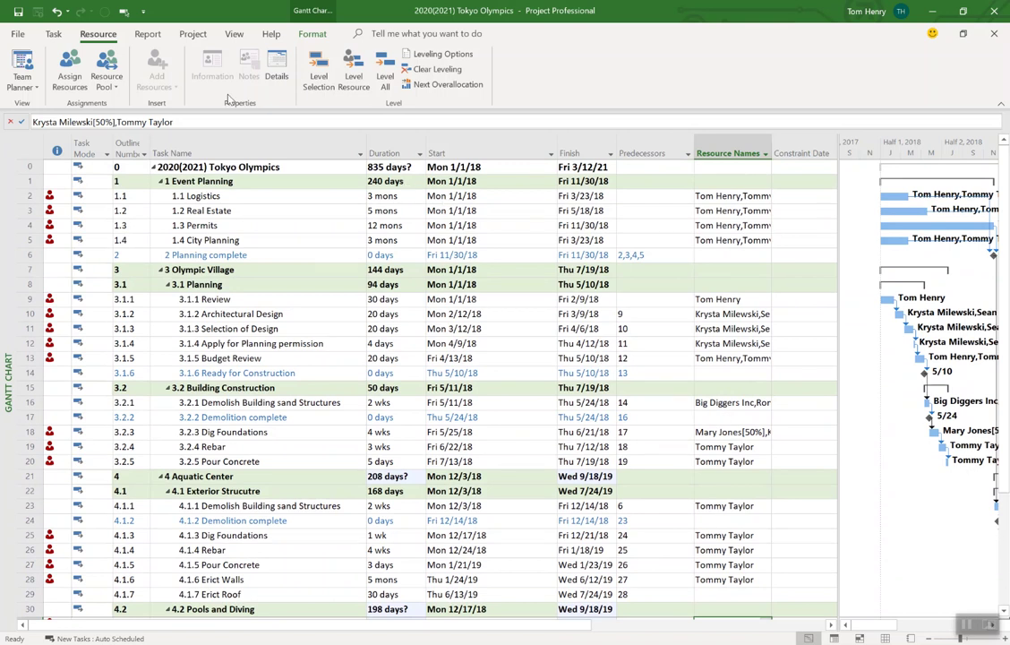
Show the Task Form in the Details pane below the Gantt chart for Dig Pools
{"action": "left_click", "coordinate": [238, 36]}
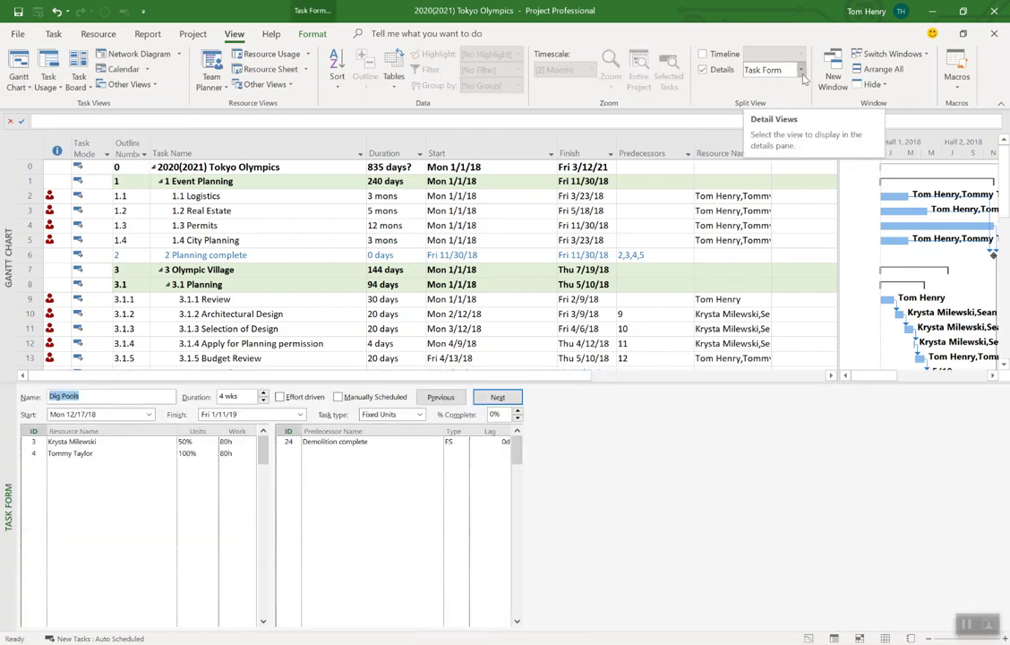
{"action": "left_click", "coordinate": [800, 70]}
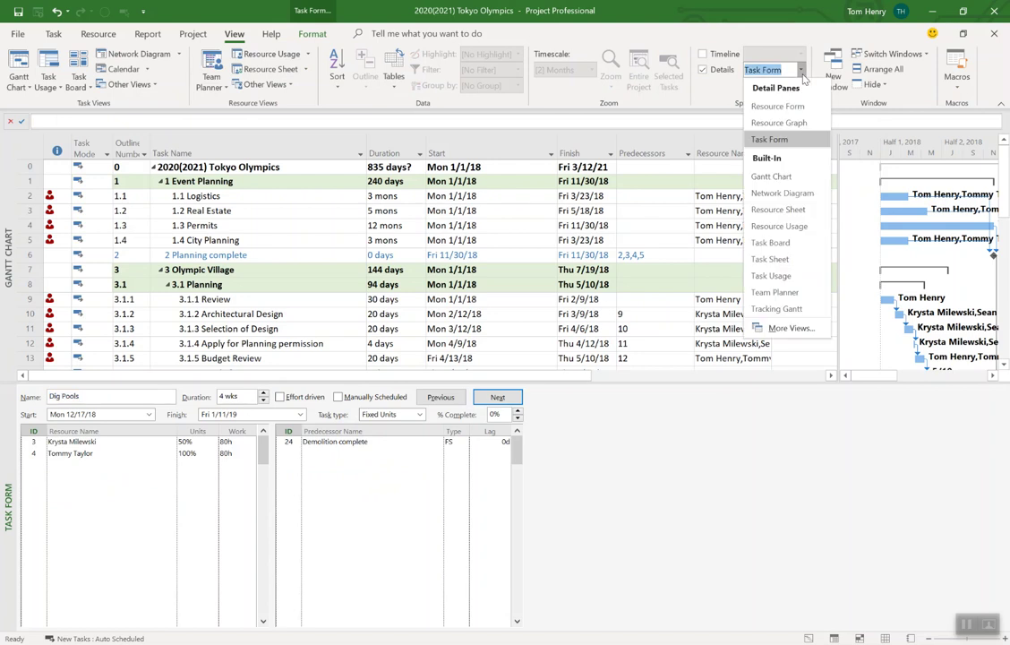
{"action": "left_click", "coordinate": [792, 139]}
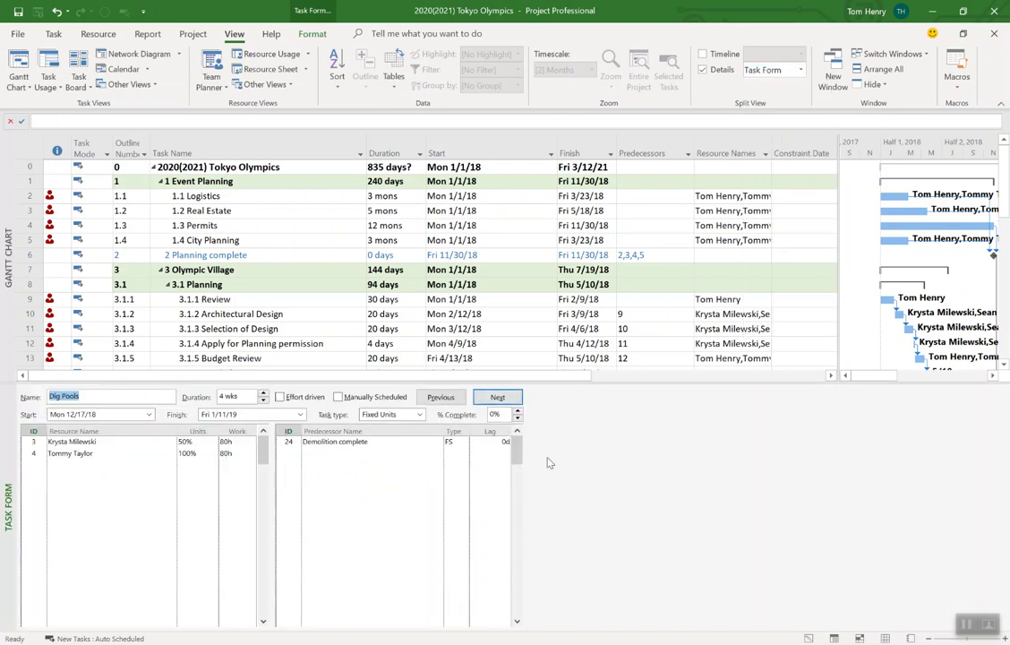
{"action": "right_click", "coordinate": [640, 468]}
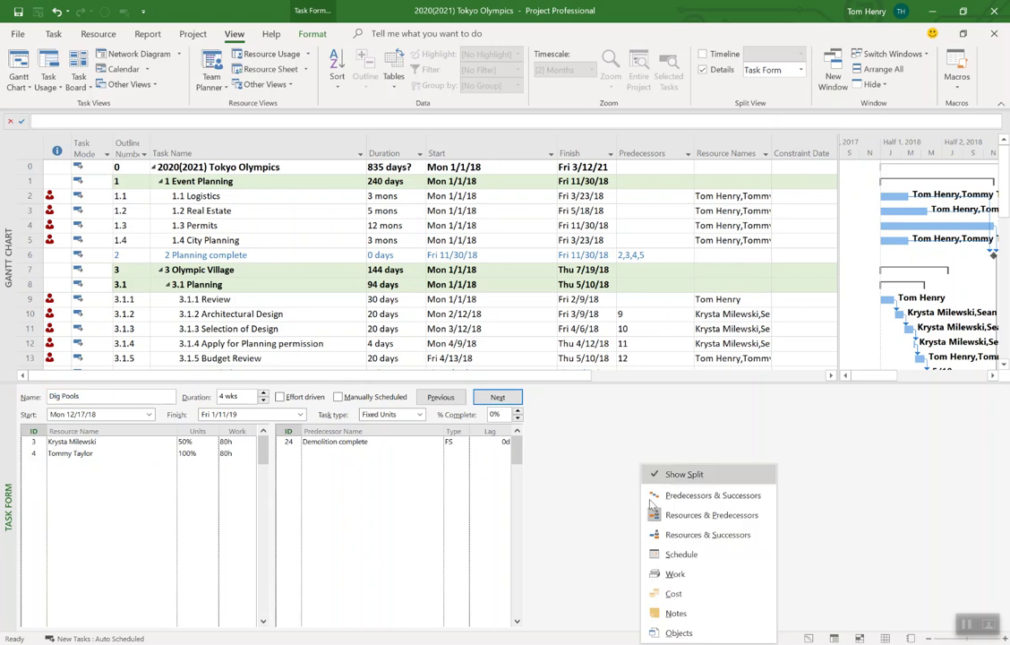
{"action": "left_click", "coordinate": [685, 534]}
{"action": "right_click", "coordinate": [587, 477]}
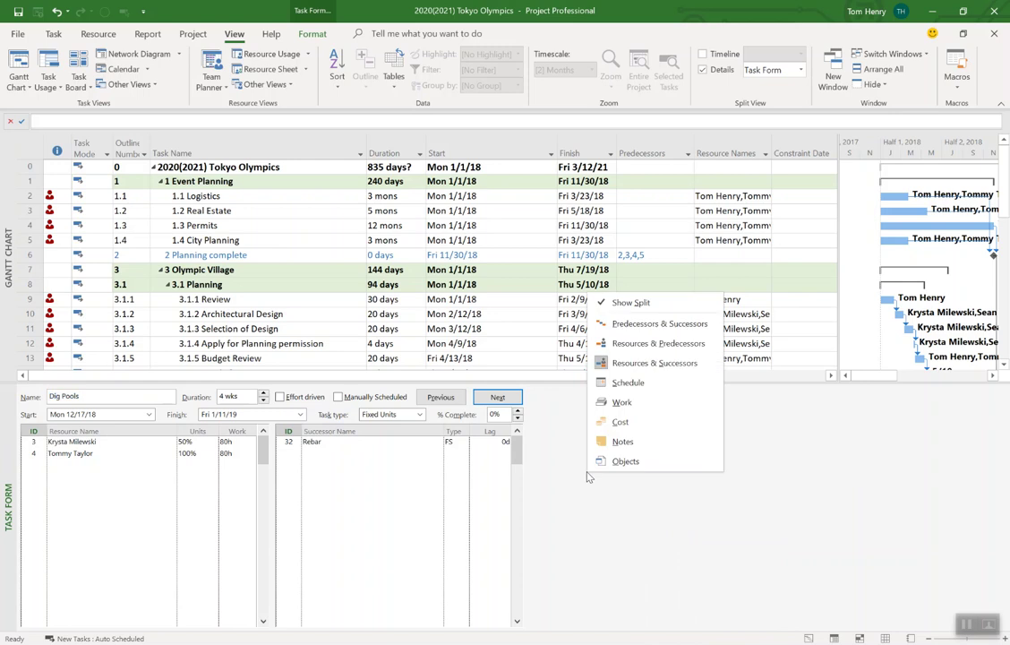
{"action": "left_click", "coordinate": [627, 383]}
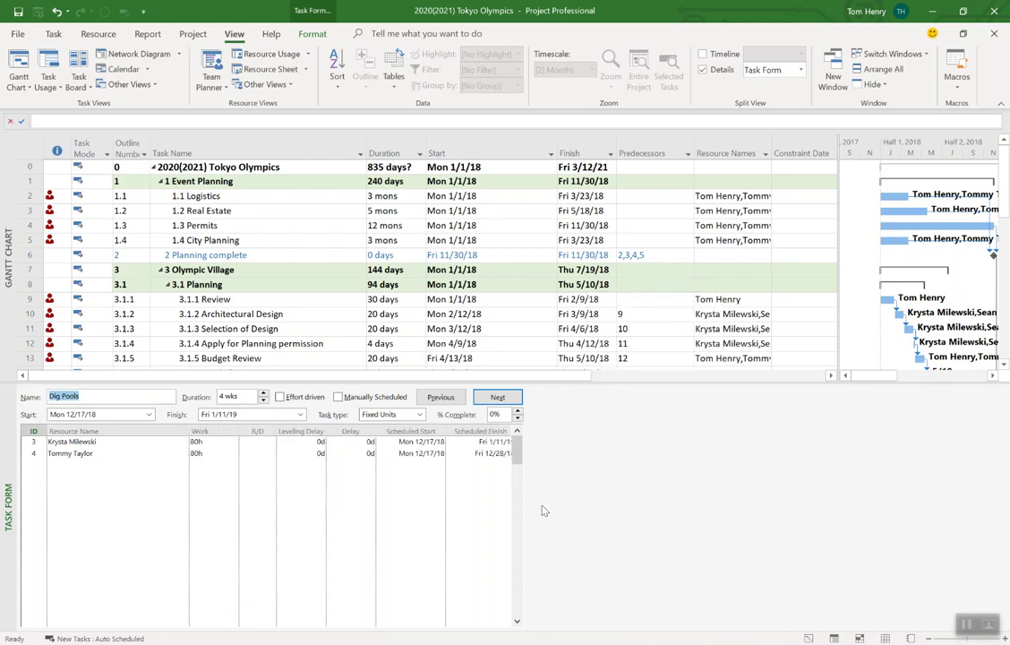
{"action": "right_click", "coordinate": [564, 315]}
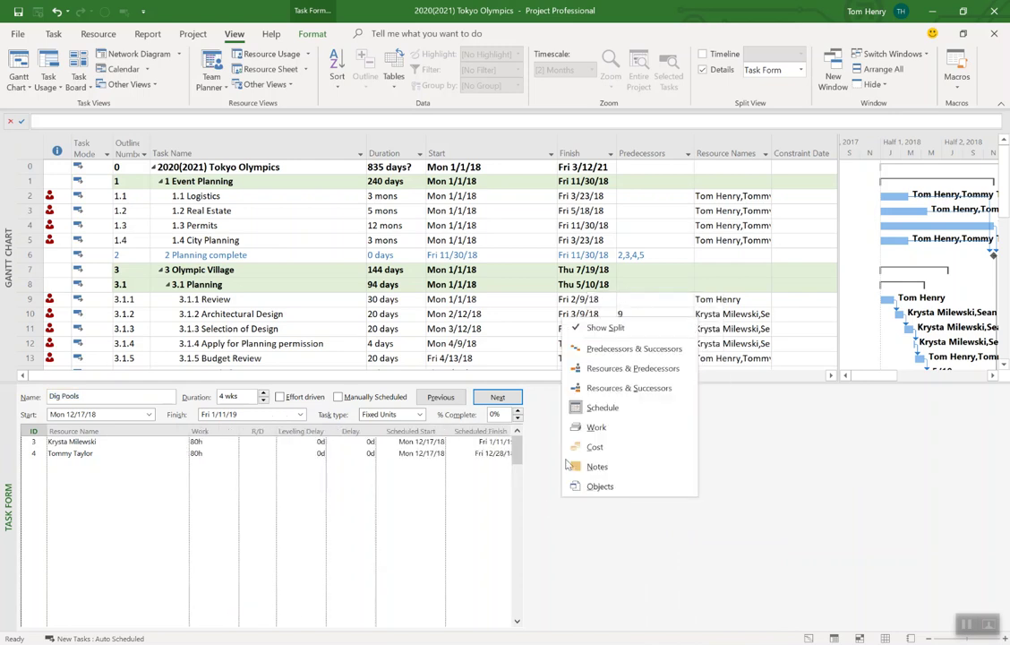
{"action": "left_click", "coordinate": [591, 362]}
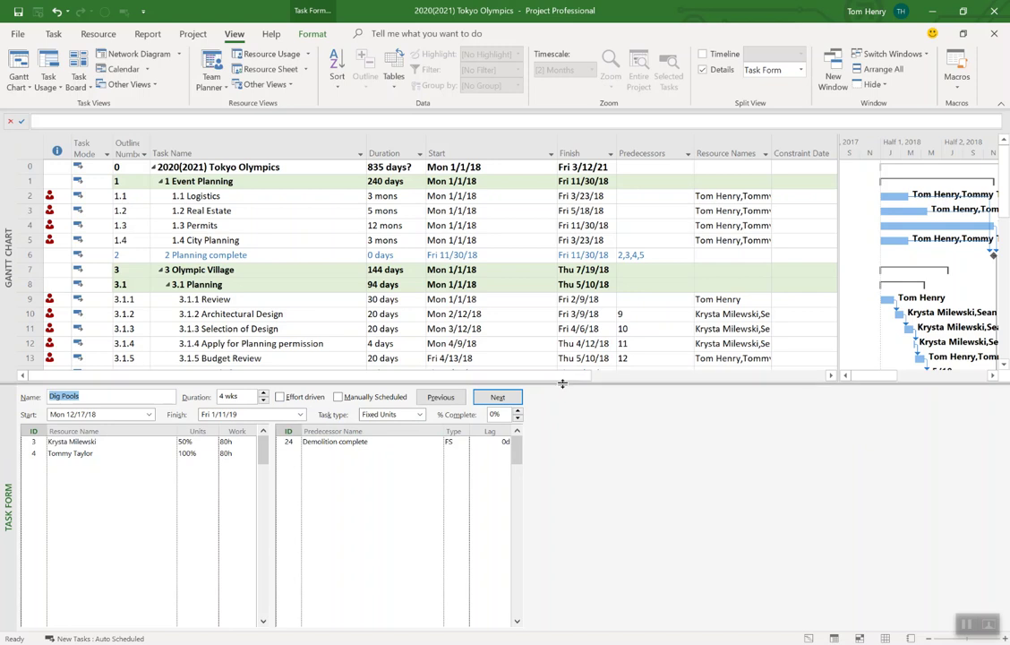
{"action": "left_click_drag", "start_coordinate": [562, 382], "coordinate": [613, 634]}
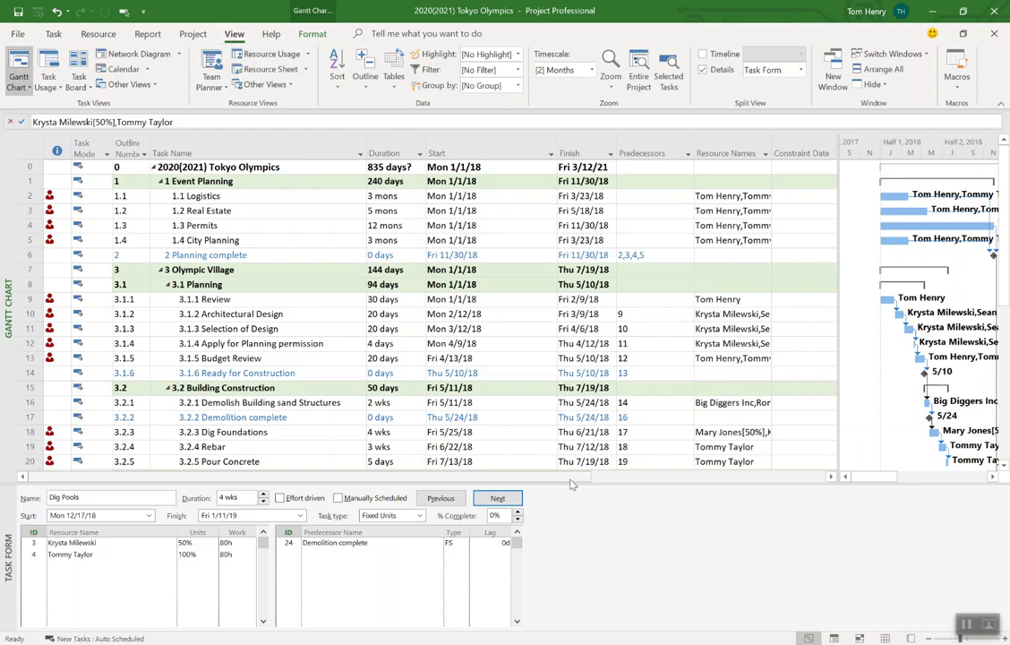
Drag the split bar to the bottom so the Gantt table fills the window
{"action": "left_click_drag", "start_coordinate": [573, 486], "coordinate": [575, 628]}
{"action": "left_click", "coordinate": [97, 33]}
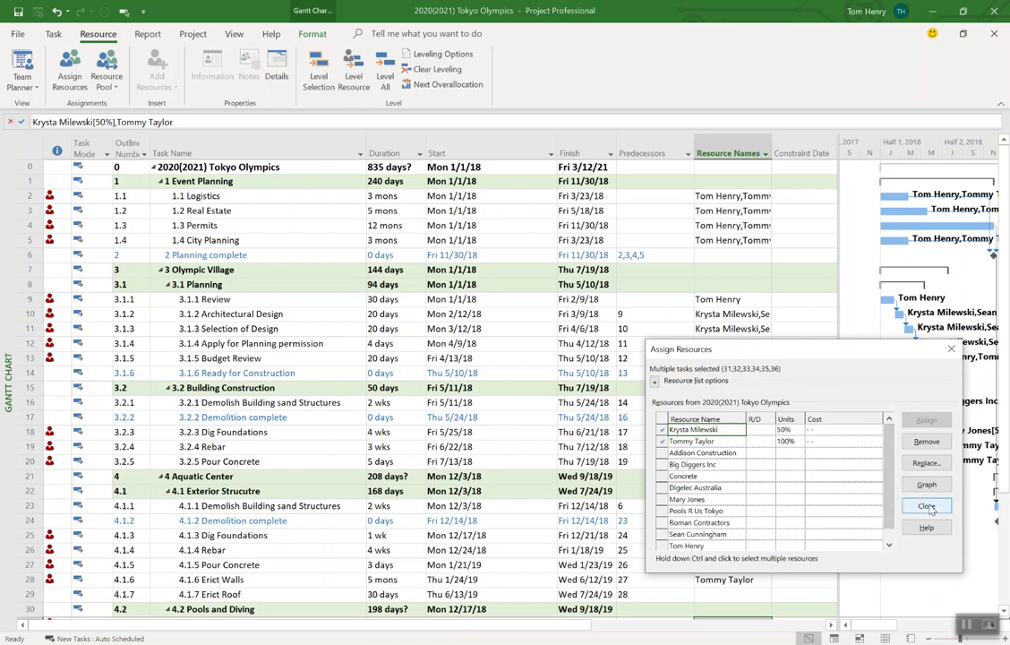
Close the Assign Resources dialog after reviewing the assignments for tasks 31–36
{"action": "left_click", "coordinate": [927, 507]}
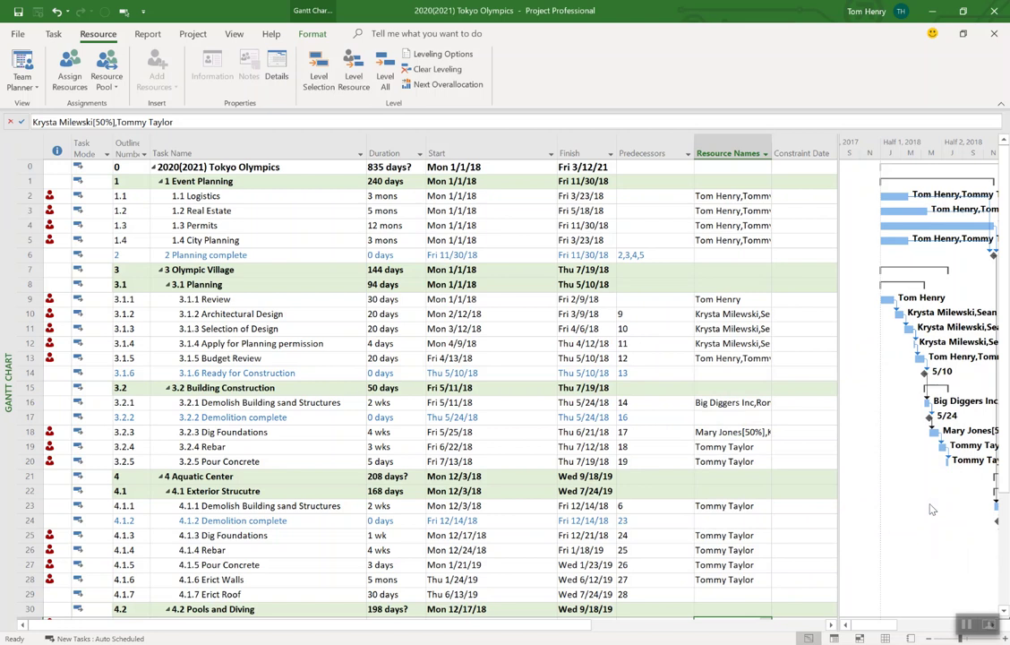